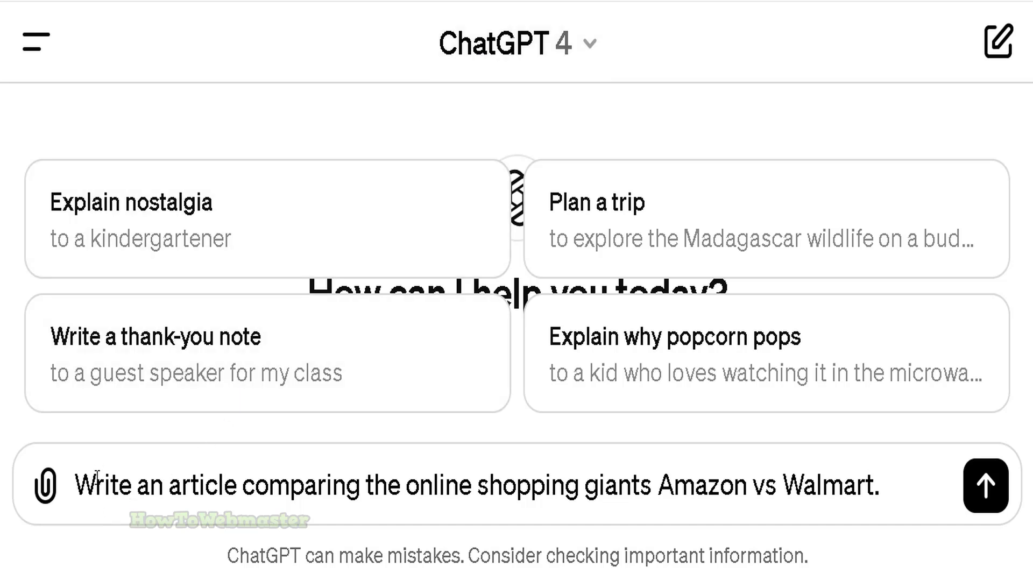
- Send the prompt 'Write an article comparing the online shopping giants Amazon vs Walmart.'
{"action": "left_click_drag", "start_coordinate": [96, 476], "coordinate": [797, 412]}
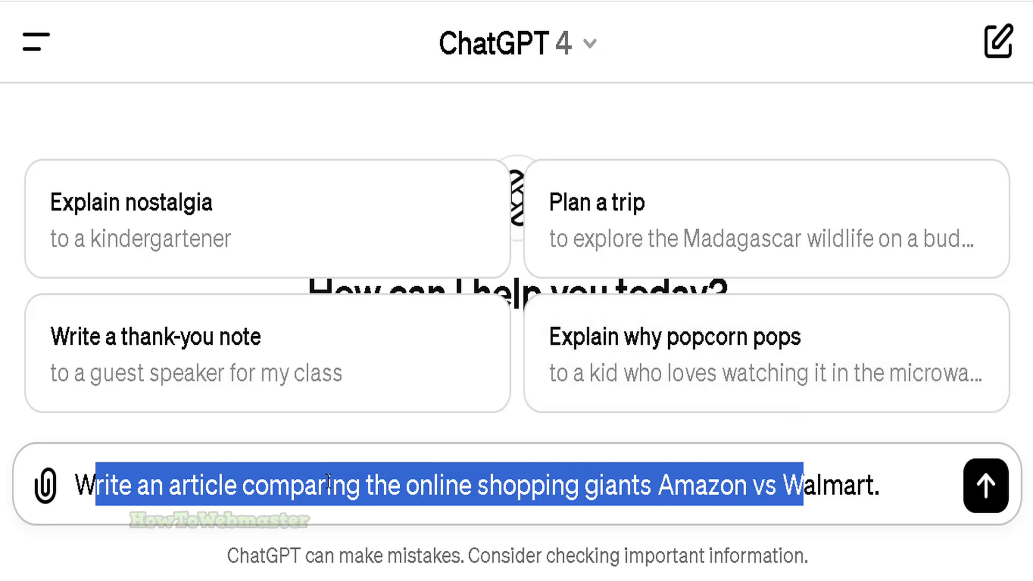
{"action": "left_click", "coordinate": [653, 478]}
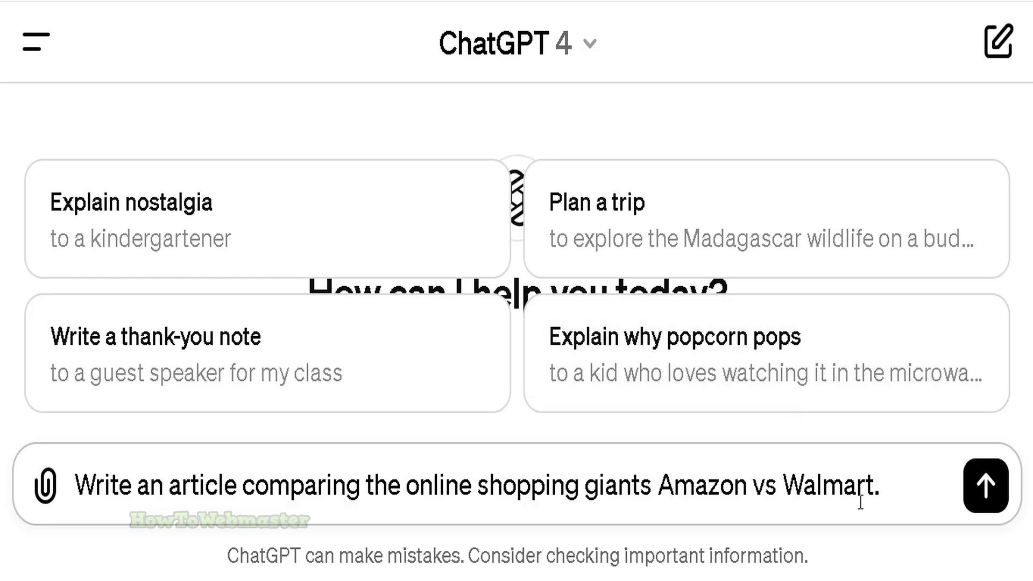
{"action": "left_click", "coordinate": [974, 501]}
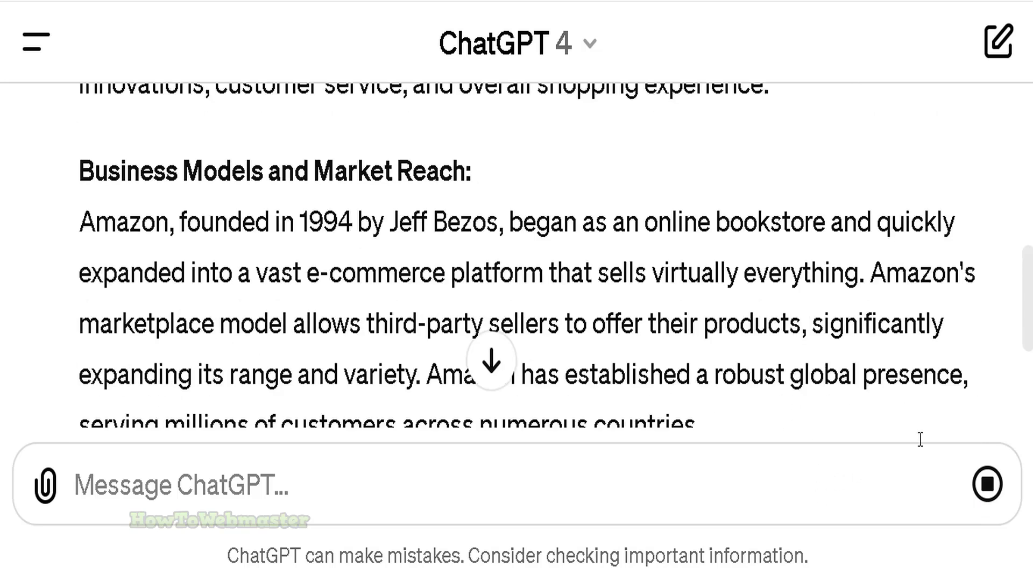
- Copy ChatGPT's full Amazon vs Walmart article response
{"action": "scroll", "coordinate": [915, 377], "scroll_direction": "down", "scroll_amount": 5}
{"action": "scroll", "coordinate": [630, 320], "scroll_direction": "down", "scroll_amount": 10}
{"action": "scroll", "coordinate": [618, 292], "scroll_direction": "up", "scroll_amount": 5}
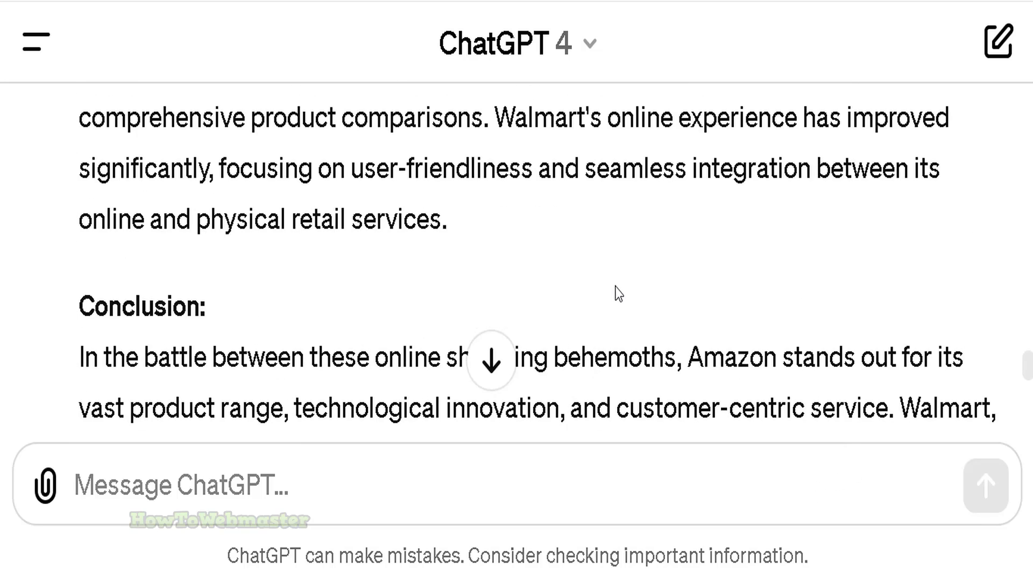
{"action": "scroll", "coordinate": [617, 277], "scroll_direction": "down", "scroll_amount": 5}
{"action": "scroll", "coordinate": [616, 277], "scroll_direction": "down", "scroll_amount": 5}
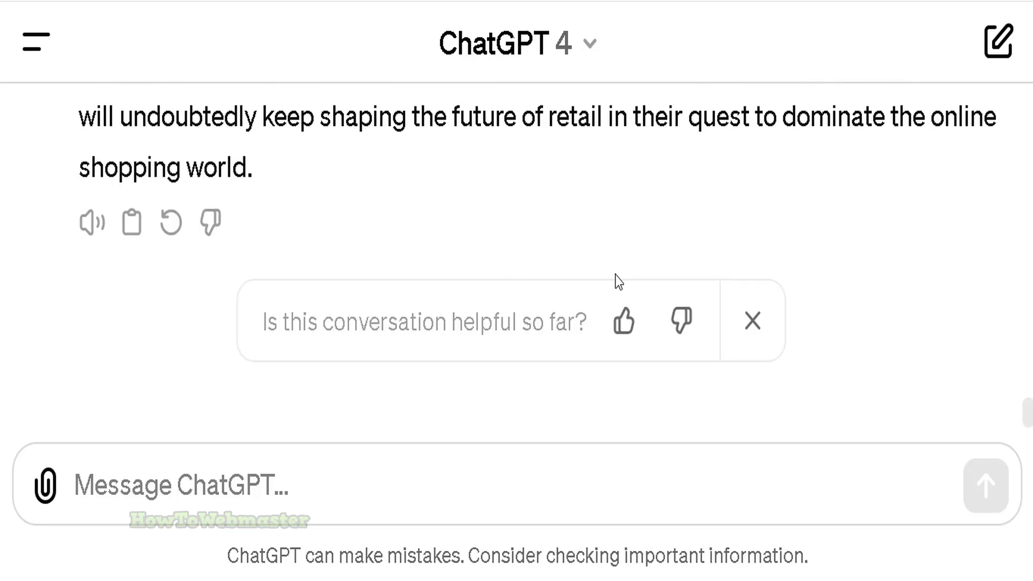
{"action": "left_click", "coordinate": [133, 223]}
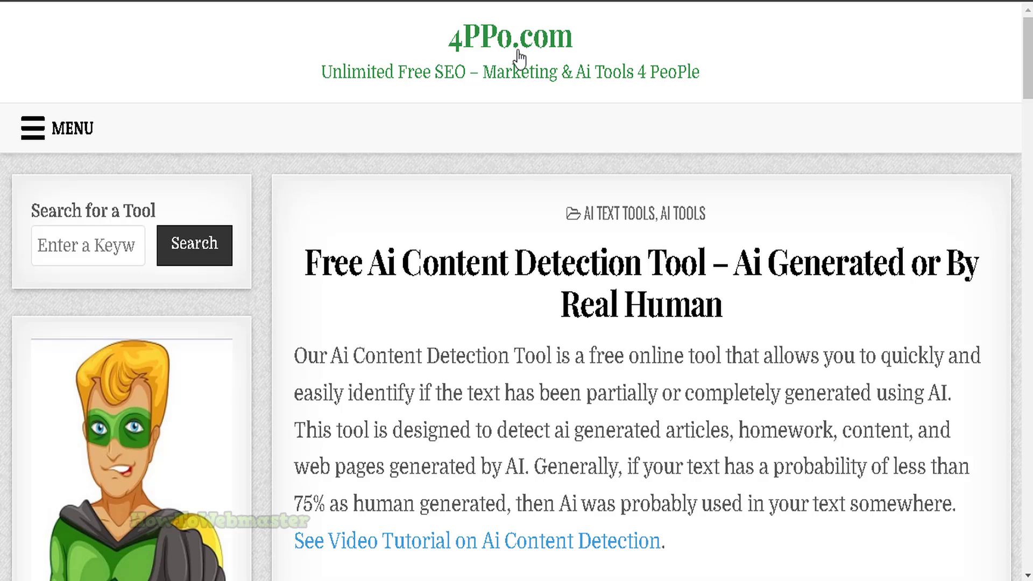
- Paste the article into the 4PPo detector and check it, scoring 7.43% human, 92.57% AI
{"action": "scroll", "coordinate": [538, 75], "scroll_direction": "down", "scroll_amount": 3}
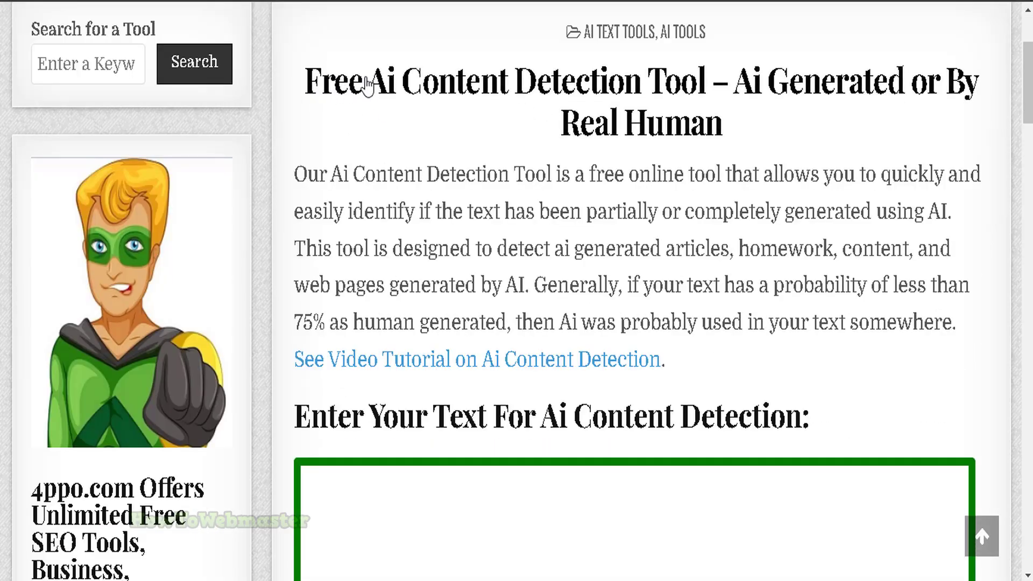
{"action": "scroll", "coordinate": [625, 94], "scroll_direction": "down", "scroll_amount": 3}
{"action": "scroll", "coordinate": [628, 96], "scroll_direction": "down", "scroll_amount": 6}
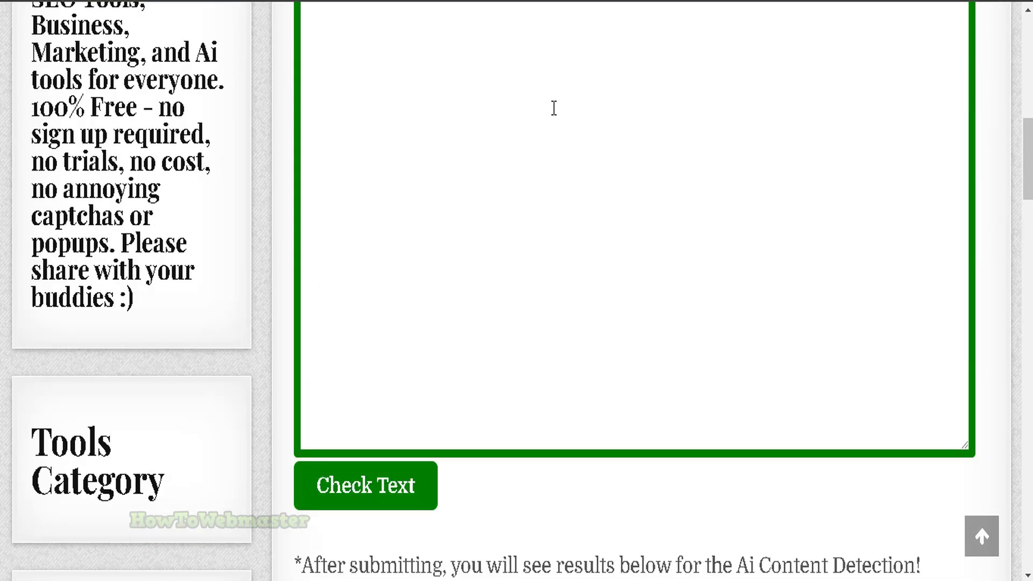
{"action": "scroll", "coordinate": [553, 106], "scroll_direction": "up", "scroll_amount": 1}
{"action": "right_click", "coordinate": [417, 118]}
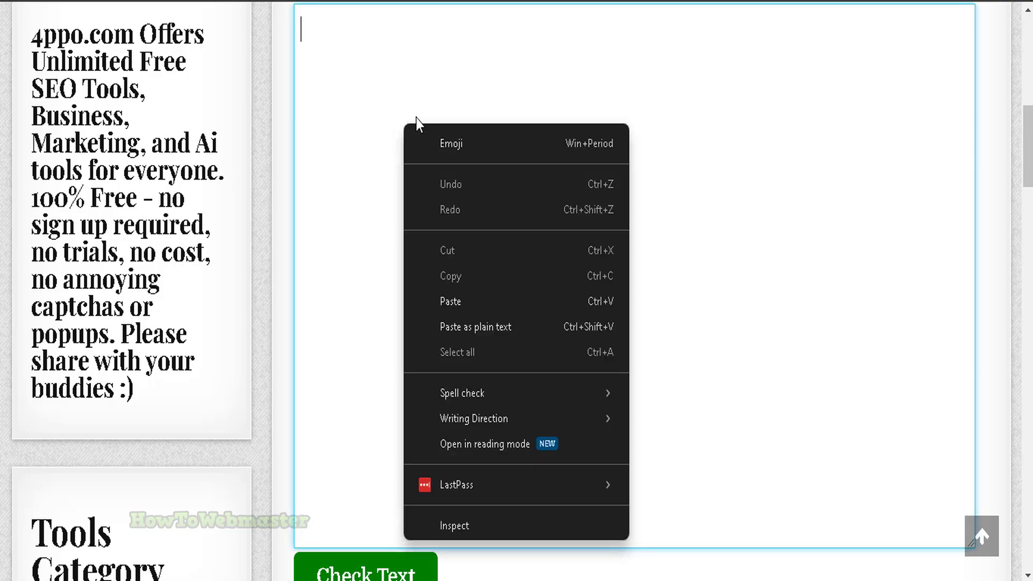
{"action": "left_click", "coordinate": [459, 301]}
{"action": "scroll", "coordinate": [667, 162], "scroll_direction": "up", "scroll_amount": 10}
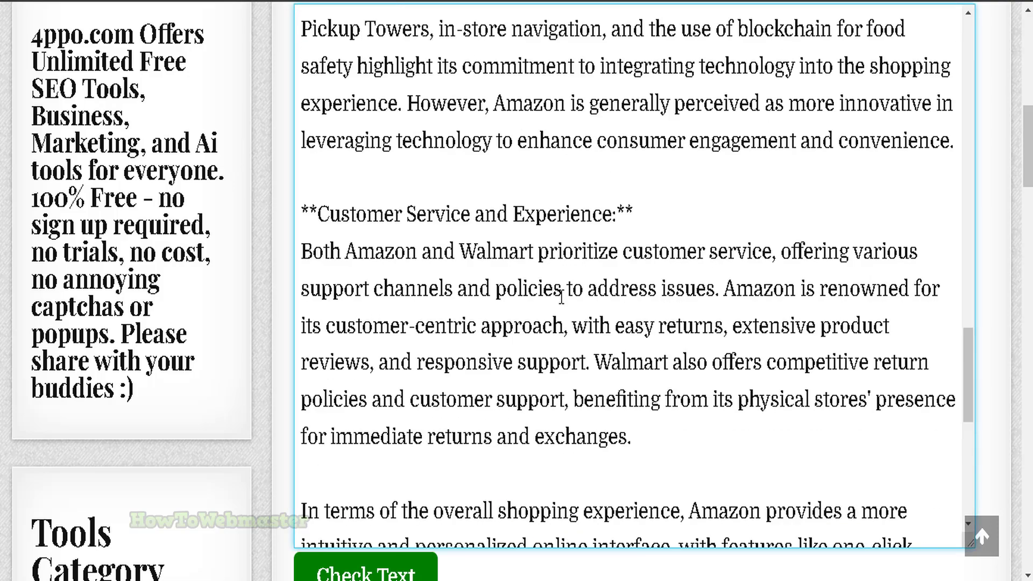
{"action": "scroll", "coordinate": [568, 271], "scroll_direction": "down", "scroll_amount": 15}
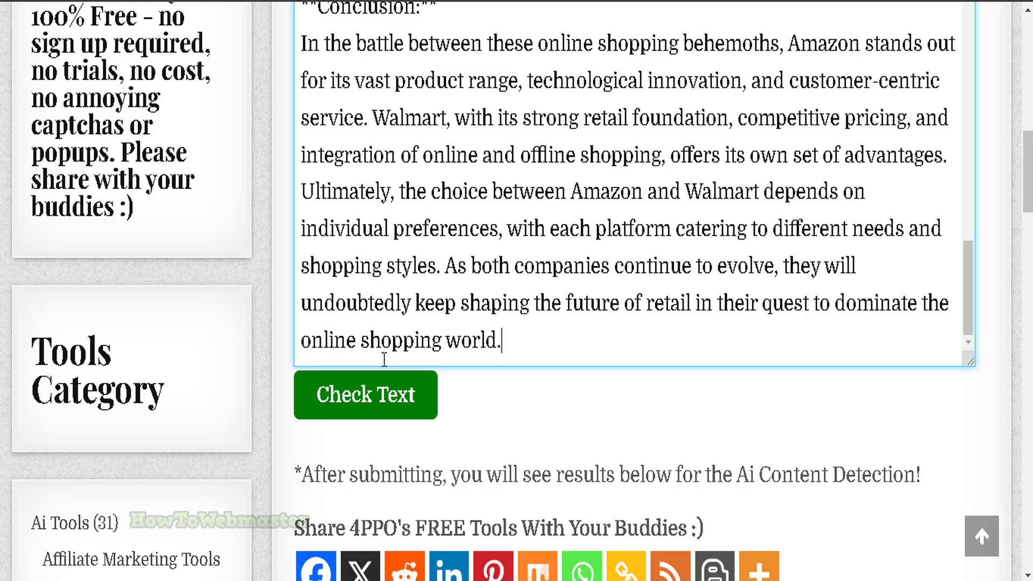
{"action": "left_click", "coordinate": [365, 394]}
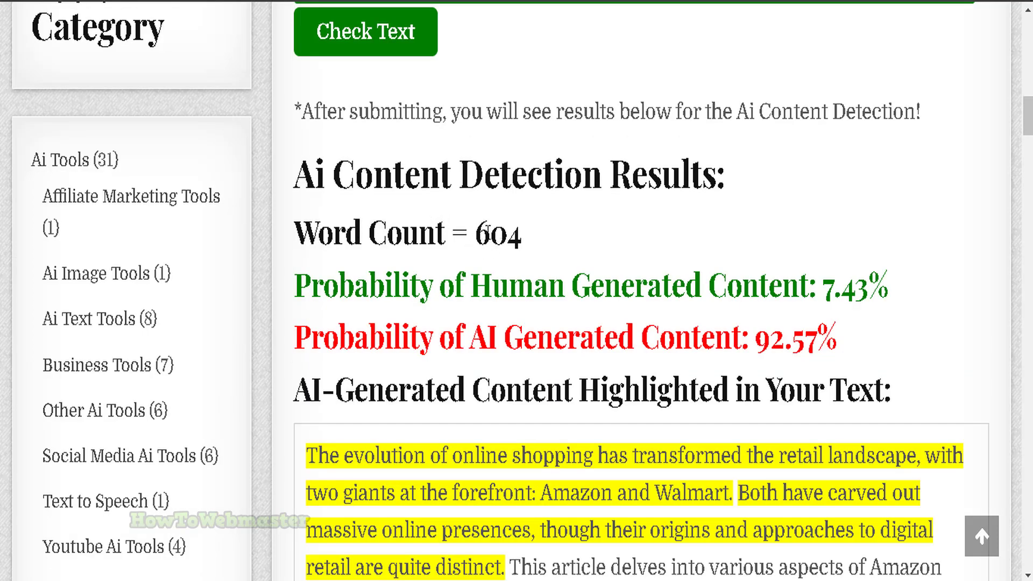
{"action": "double_click", "coordinate": [484, 230]}
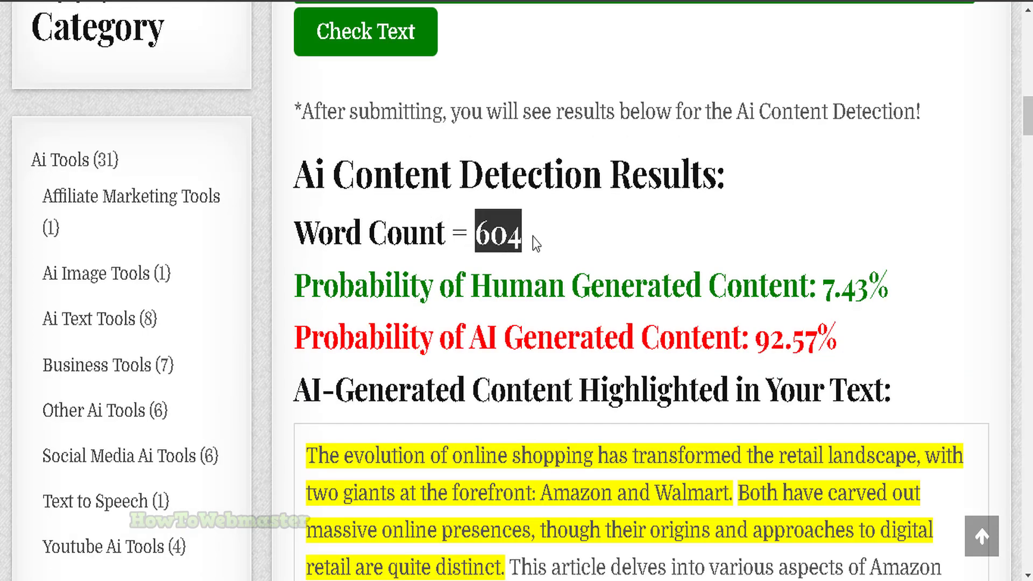
{"action": "scroll", "coordinate": [442, 237], "scroll_direction": "down", "scroll_amount": 2}
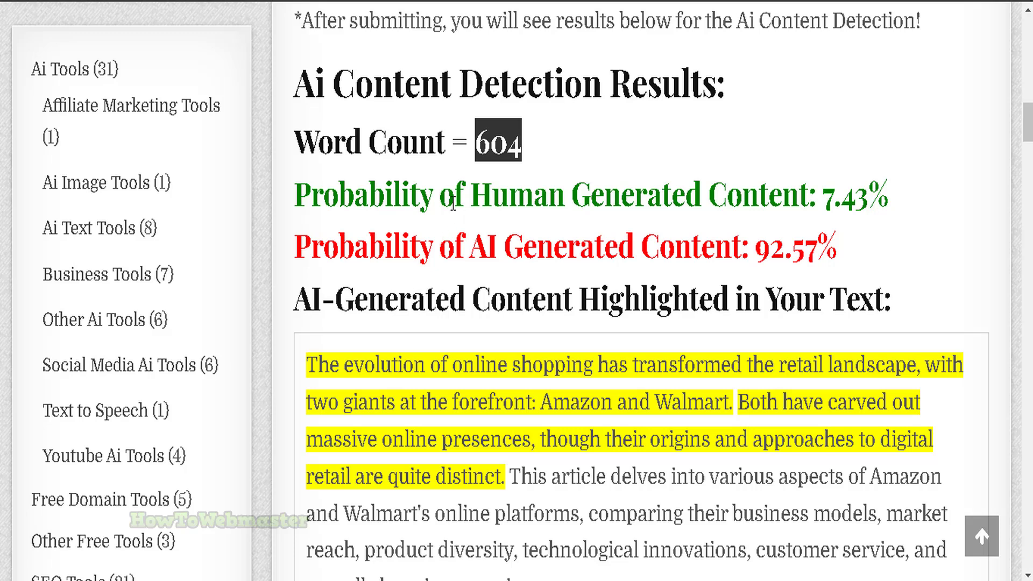
{"action": "left_click_drag", "start_coordinate": [419, 198], "coordinate": [880, 201]}
{"action": "left_click_drag", "start_coordinate": [386, 246], "coordinate": [701, 228]}
{"action": "left_click_drag", "start_coordinate": [755, 249], "coordinate": [817, 263]}
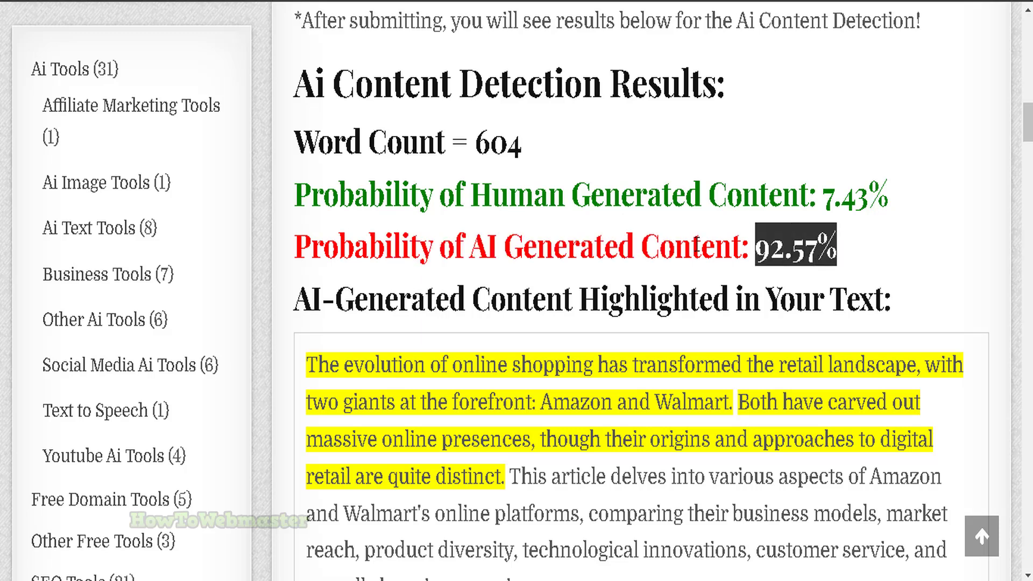
{"action": "scroll", "coordinate": [697, 246], "scroll_direction": "down", "scroll_amount": 5}
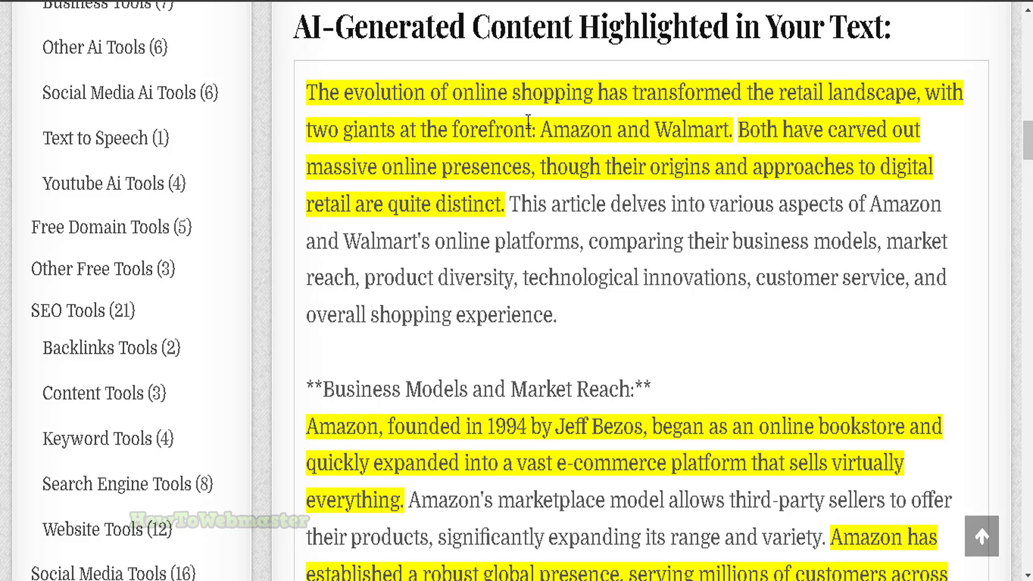
{"action": "scroll", "coordinate": [528, 121], "scroll_direction": "down", "scroll_amount": 15}
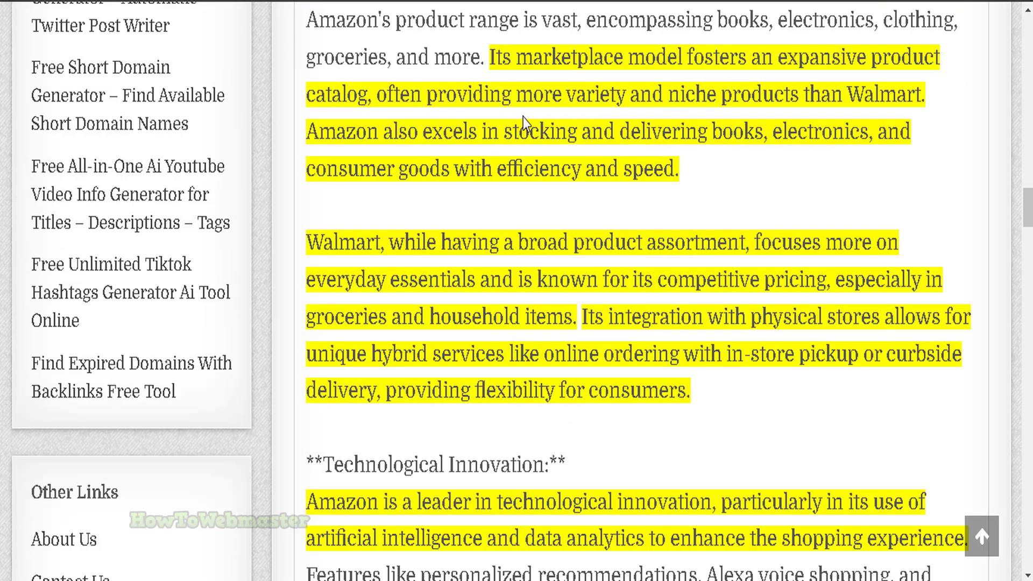
{"action": "scroll", "coordinate": [524, 124], "scroll_direction": "down", "scroll_amount": 8}
{"action": "scroll", "coordinate": [510, 118], "scroll_direction": "up", "scroll_amount": 6}
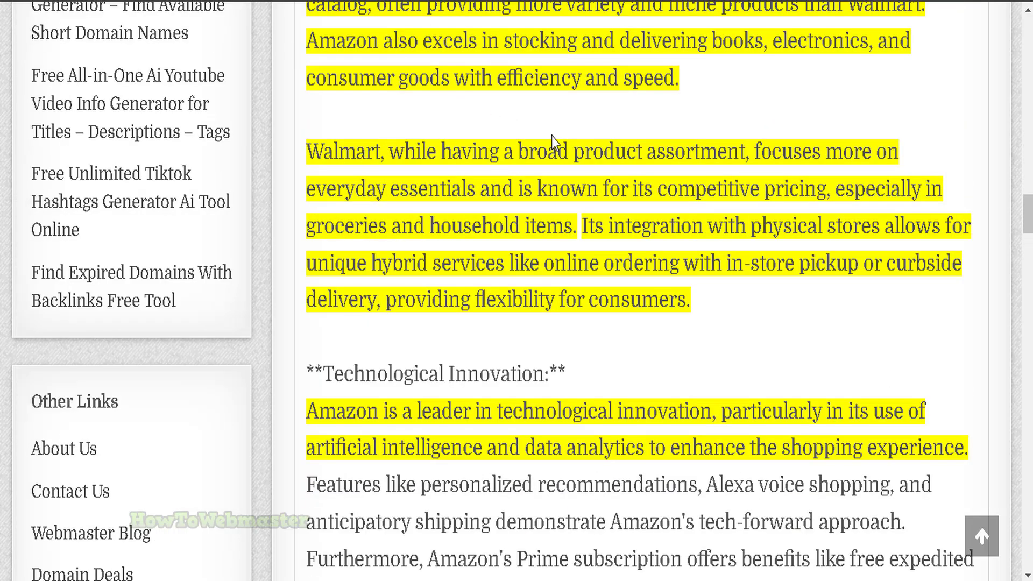
{"action": "scroll", "coordinate": [537, 118], "scroll_direction": "down", "scroll_amount": 20}
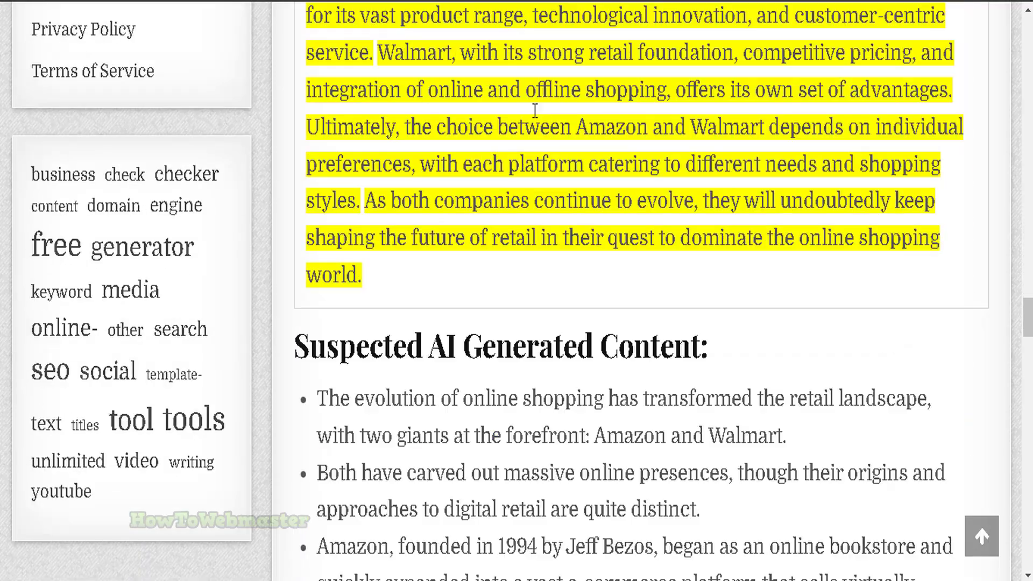
{"action": "scroll", "coordinate": [535, 116], "scroll_direction": "up", "scroll_amount": 15}
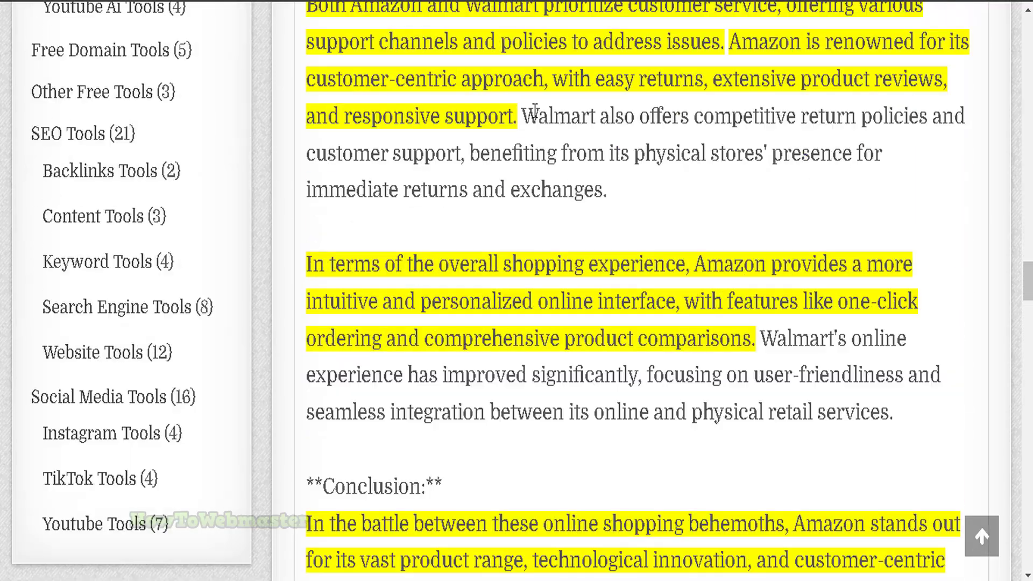
{"action": "scroll", "coordinate": [532, 110], "scroll_direction": "up", "scroll_amount": 20}
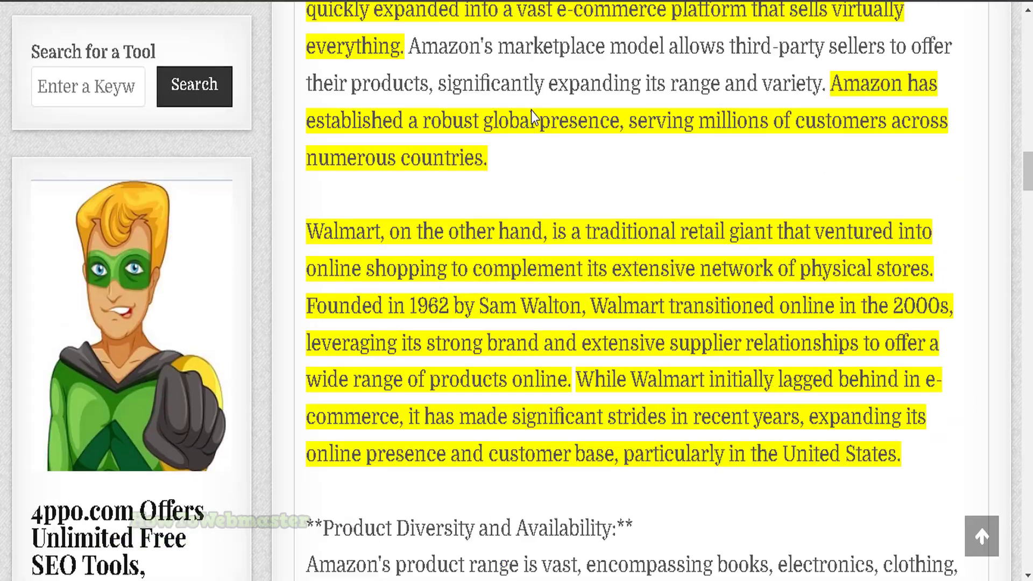
{"action": "scroll", "coordinate": [533, 110], "scroll_direction": "up", "scroll_amount": 15}
{"action": "scroll", "coordinate": [540, 128], "scroll_direction": "down", "scroll_amount": 5}
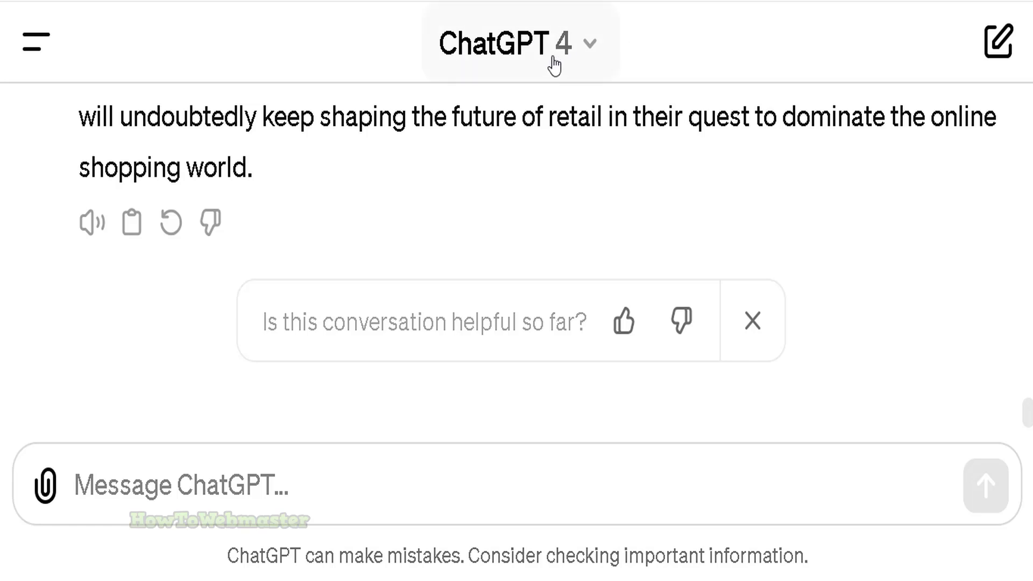
- Show the ChatGPT sidebar to reach Explore GPTs
{"action": "left_click", "coordinate": [36, 42]}
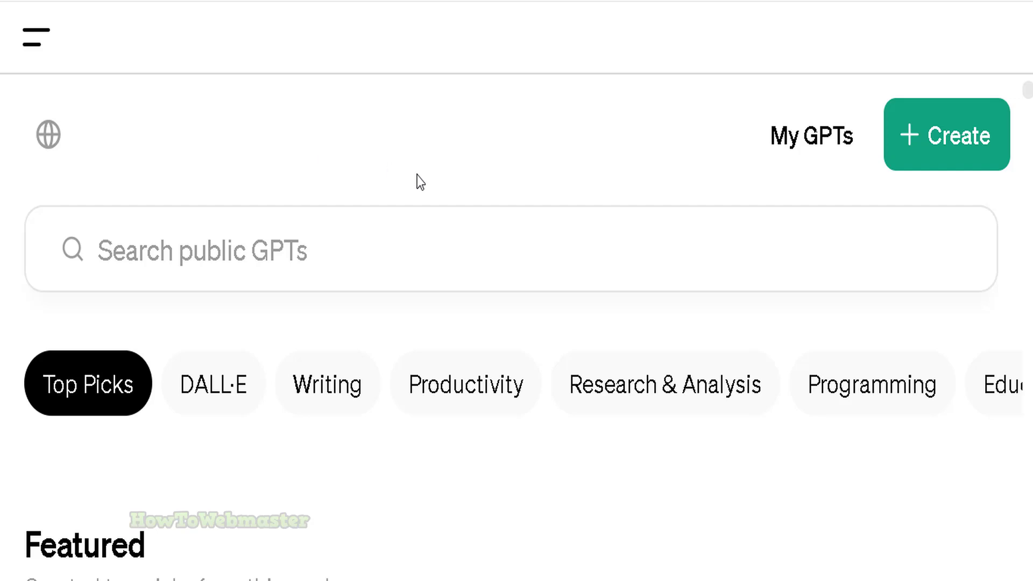
- Filter the GPT store to the Writing category
{"action": "scroll", "coordinate": [428, 182], "scroll_direction": "down", "scroll_amount": 5}
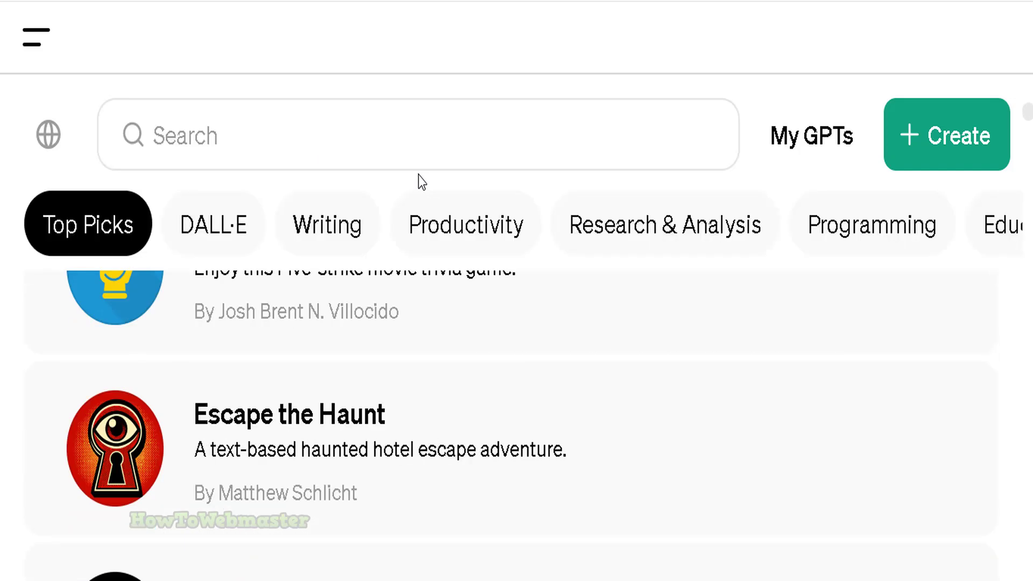
{"action": "scroll", "coordinate": [417, 168], "scroll_direction": "down", "scroll_amount": 5}
{"action": "scroll", "coordinate": [300, 334], "scroll_direction": "up", "scroll_amount": 10}
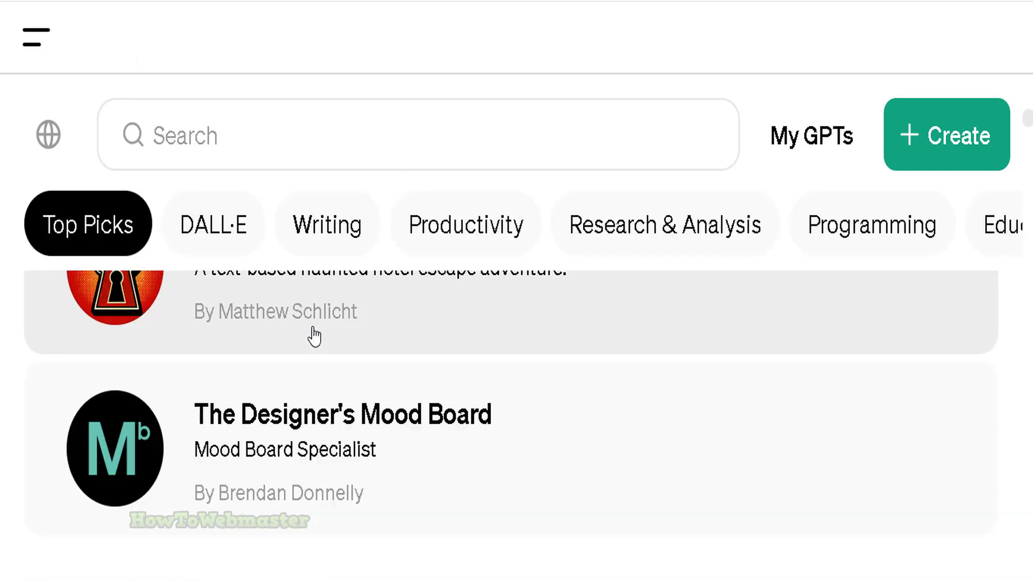
{"action": "scroll", "coordinate": [346, 253], "scroll_direction": "down", "scroll_amount": 5}
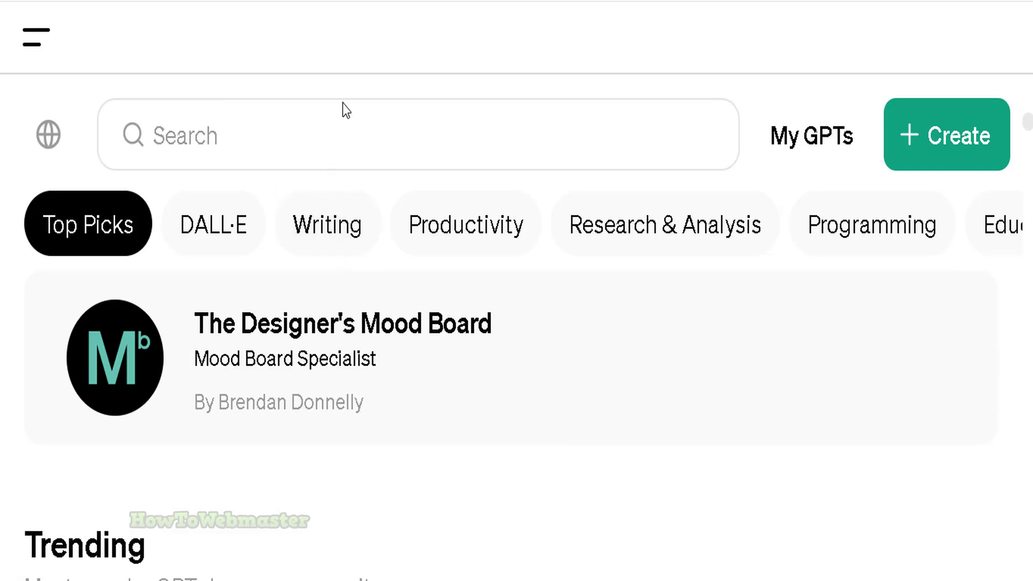
{"action": "scroll", "coordinate": [425, 260], "scroll_direction": "down", "scroll_amount": 5}
{"action": "scroll", "coordinate": [425, 260], "scroll_direction": "up", "scroll_amount": 4}
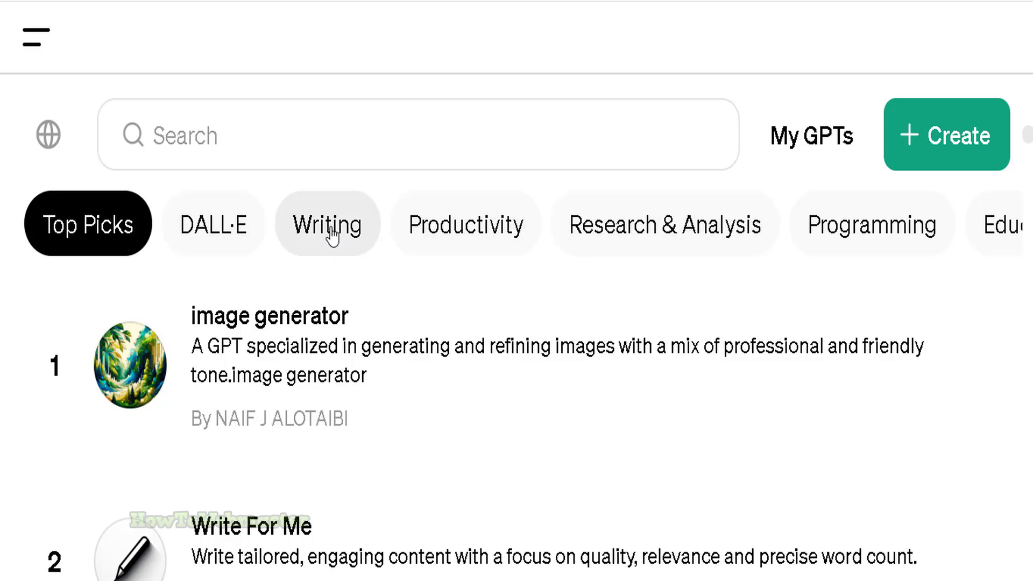
{"action": "left_click", "coordinate": [310, 234]}
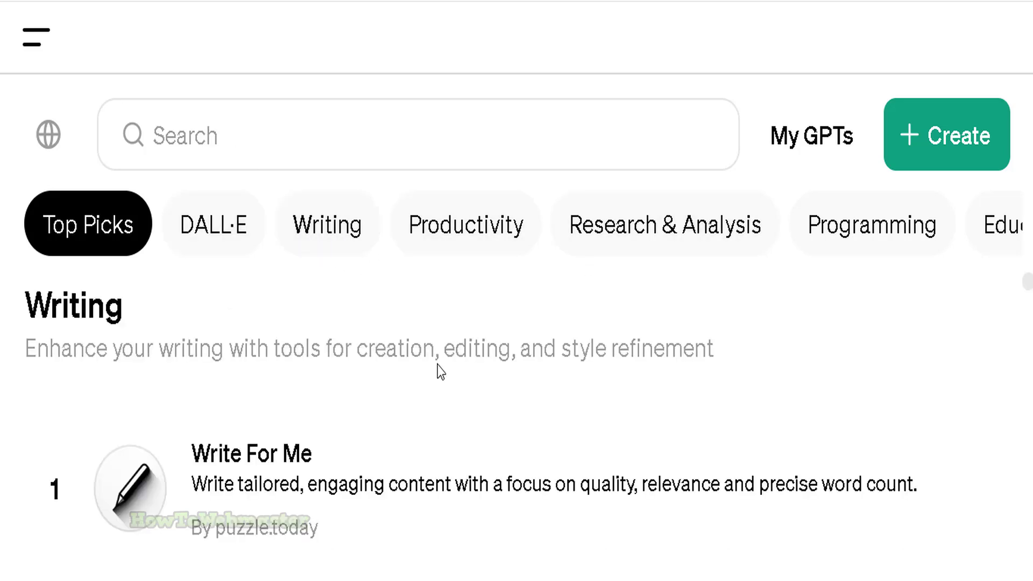
- Find Humanizer Pro in the Writing list and open its details
{"action": "scroll", "coordinate": [438, 370], "scroll_direction": "down", "scroll_amount": 3}
{"action": "scroll", "coordinate": [247, 307], "scroll_direction": "up", "scroll_amount": 1}
{"action": "scroll", "coordinate": [300, 362], "scroll_direction": "down", "scroll_amount": 2}
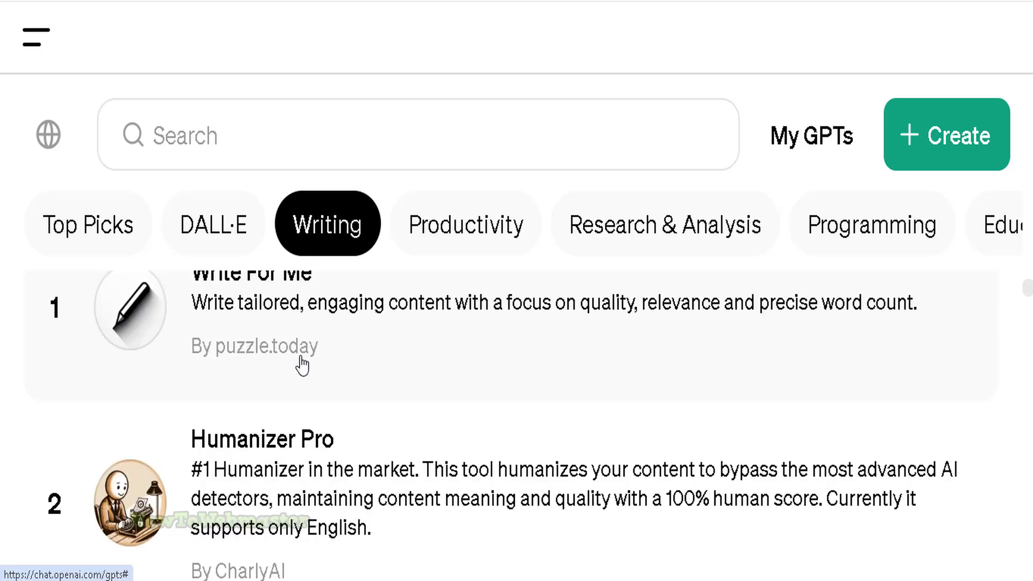
{"action": "scroll", "coordinate": [317, 349], "scroll_direction": "down", "scroll_amount": 1}
{"action": "scroll", "coordinate": [346, 346], "scroll_direction": "up", "scroll_amount": 1}
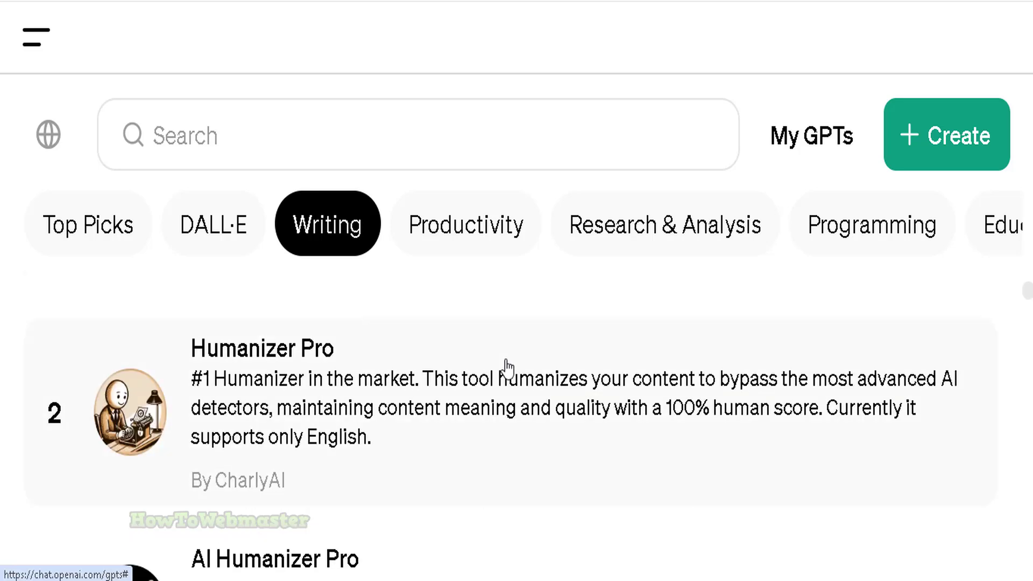
{"action": "scroll", "coordinate": [417, 381], "scroll_direction": "down", "scroll_amount": 1}
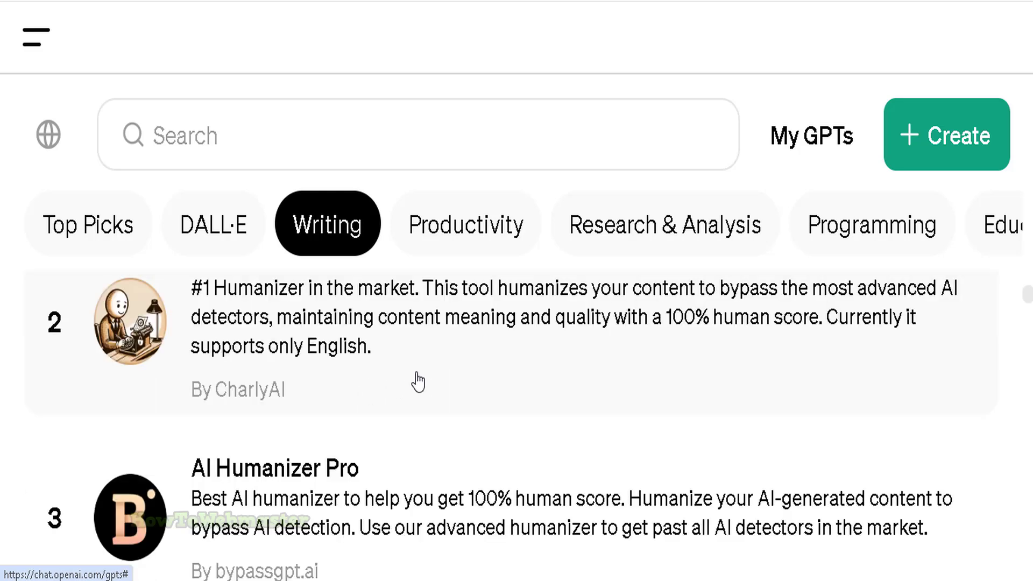
{"action": "scroll", "coordinate": [193, 369], "scroll_direction": "up", "scroll_amount": 2}
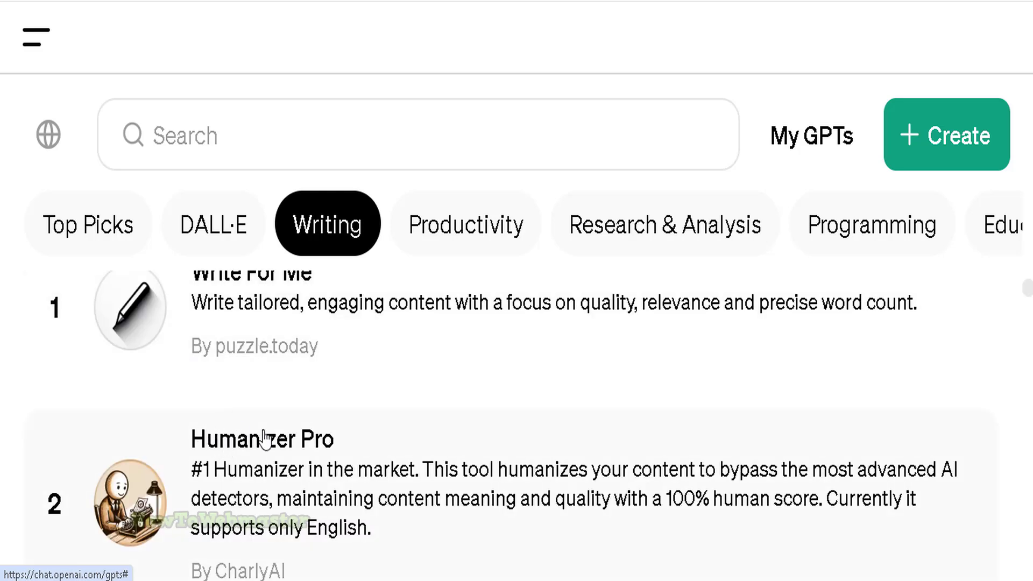
{"action": "scroll", "coordinate": [318, 452], "scroll_direction": "down", "scroll_amount": 2}
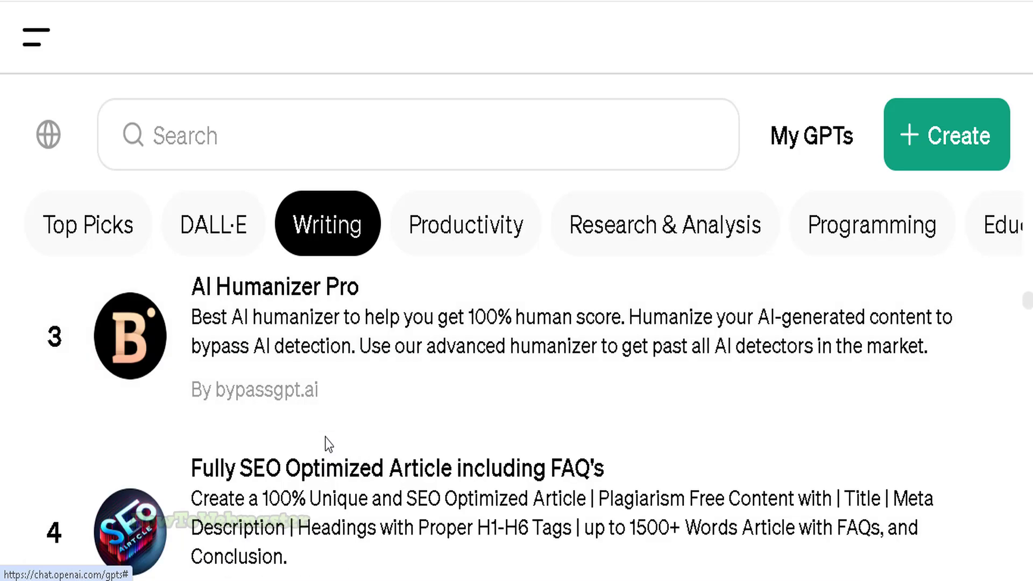
{"action": "scroll", "coordinate": [307, 414], "scroll_direction": "up", "scroll_amount": 1}
{"action": "scroll", "coordinate": [286, 386], "scroll_direction": "down", "scroll_amount": 5}
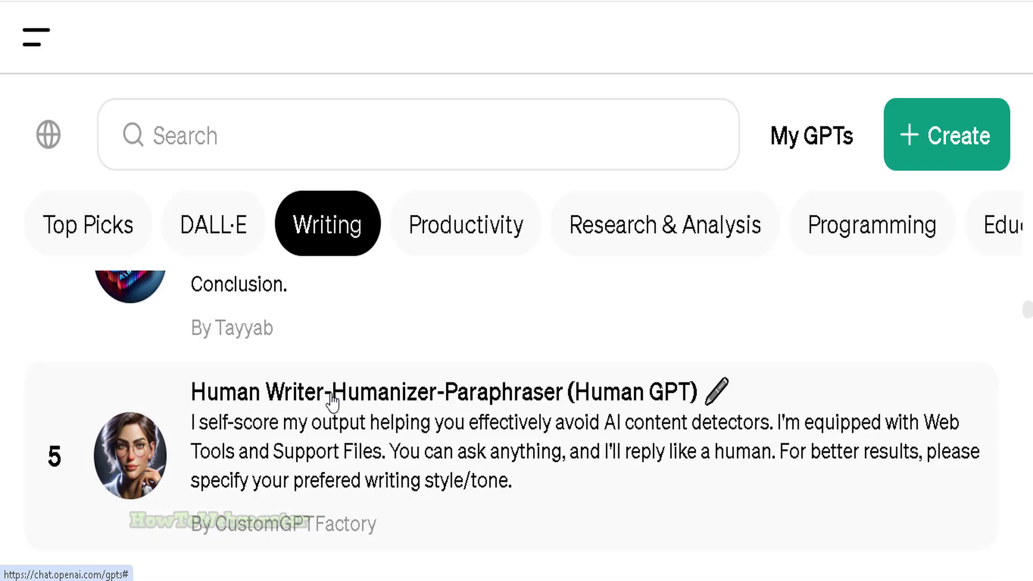
{"action": "scroll", "coordinate": [269, 376], "scroll_direction": "down", "scroll_amount": 2}
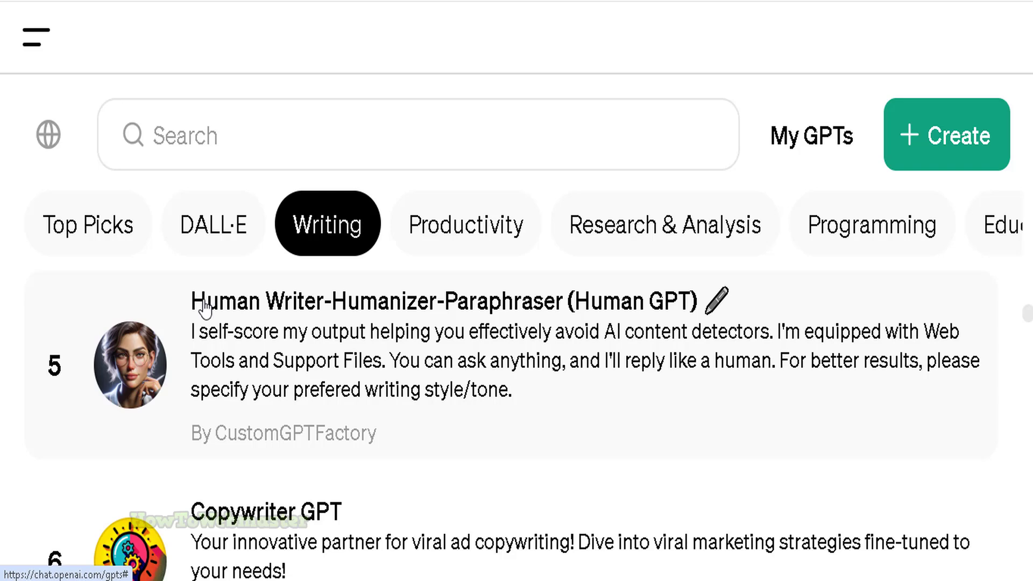
{"action": "scroll", "coordinate": [433, 314], "scroll_direction": "down", "scroll_amount": 5}
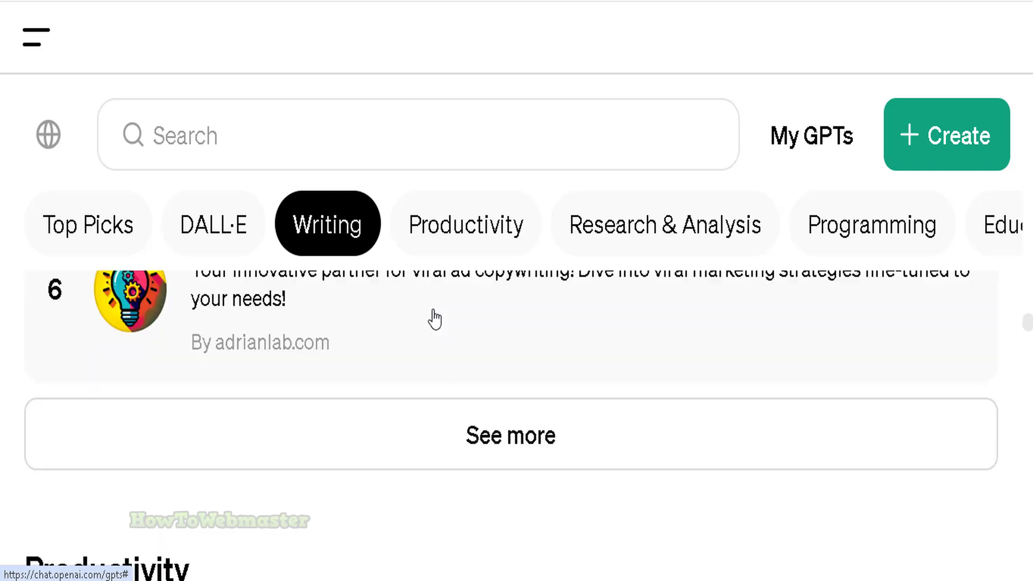
{"action": "scroll", "coordinate": [468, 442], "scroll_direction": "up", "scroll_amount": 8}
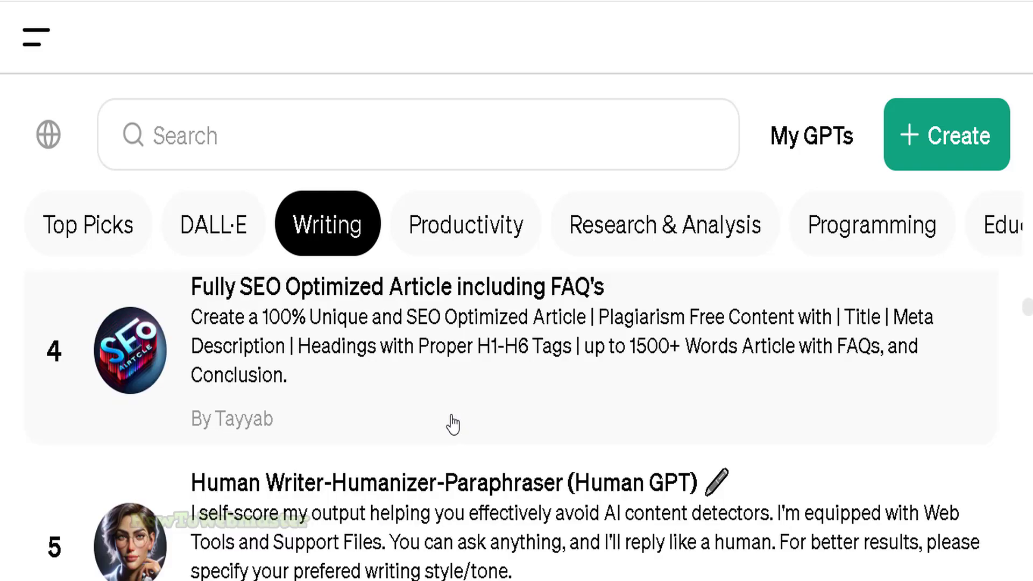
{"action": "scroll", "coordinate": [452, 423], "scroll_direction": "up", "scroll_amount": 12}
{"action": "scroll", "coordinate": [452, 422], "scroll_direction": "down", "scroll_amount": 5}
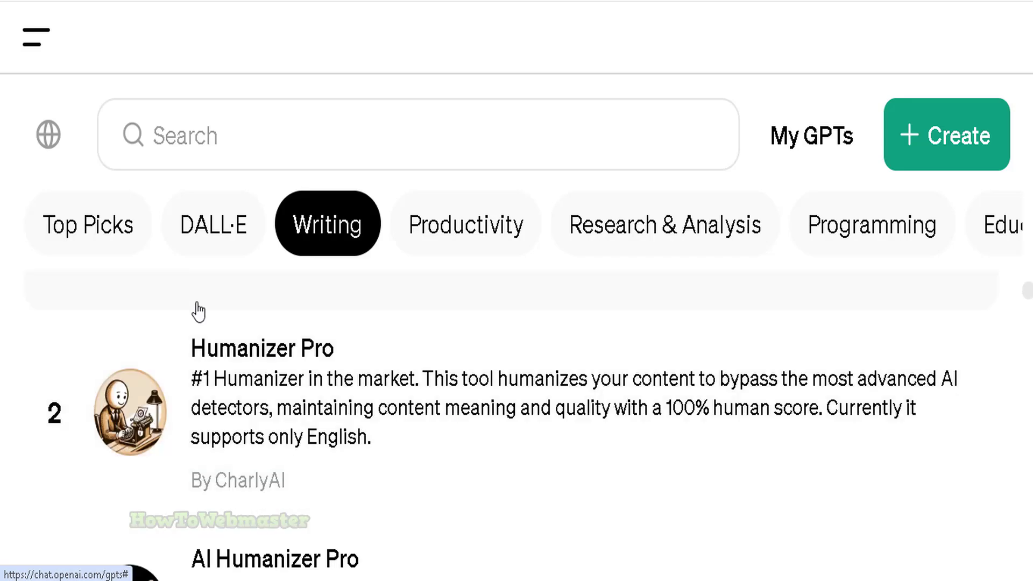
{"action": "left_click", "coordinate": [240, 353]}
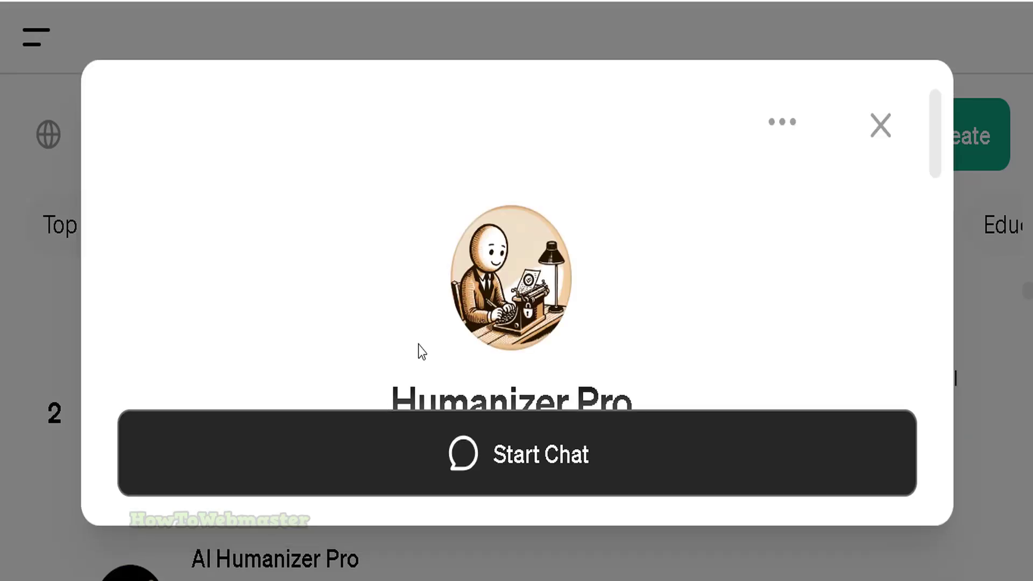
- Start a new chat with Humanizer Pro
{"action": "scroll", "coordinate": [422, 352], "scroll_direction": "down", "scroll_amount": 5}
{"action": "left_click", "coordinate": [546, 454]}
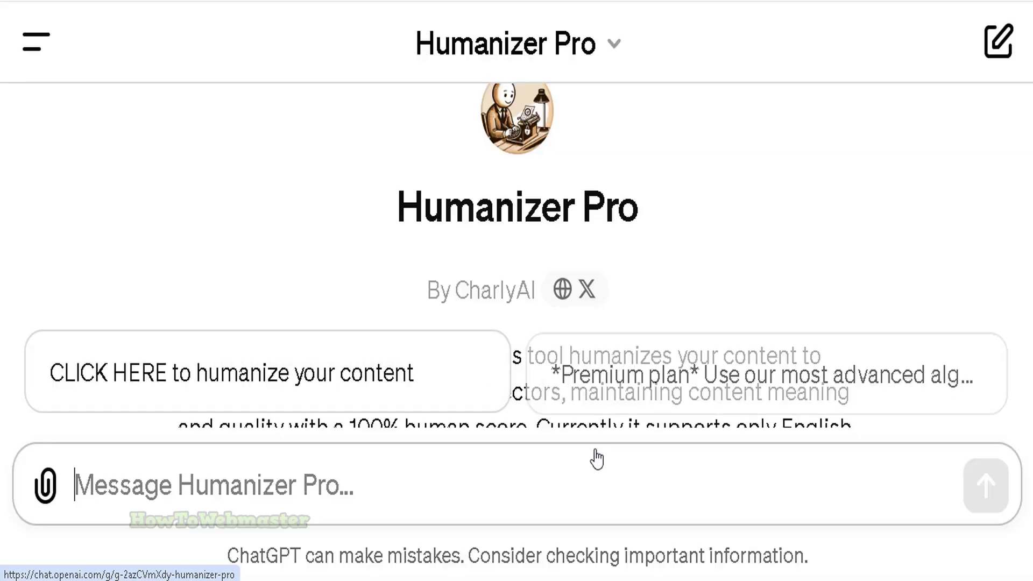
{"action": "left_click", "coordinate": [563, 289]}
- Paste the Amazon vs Walmart article into the message box and send it
{"action": "right_click", "coordinate": [294, 476]}
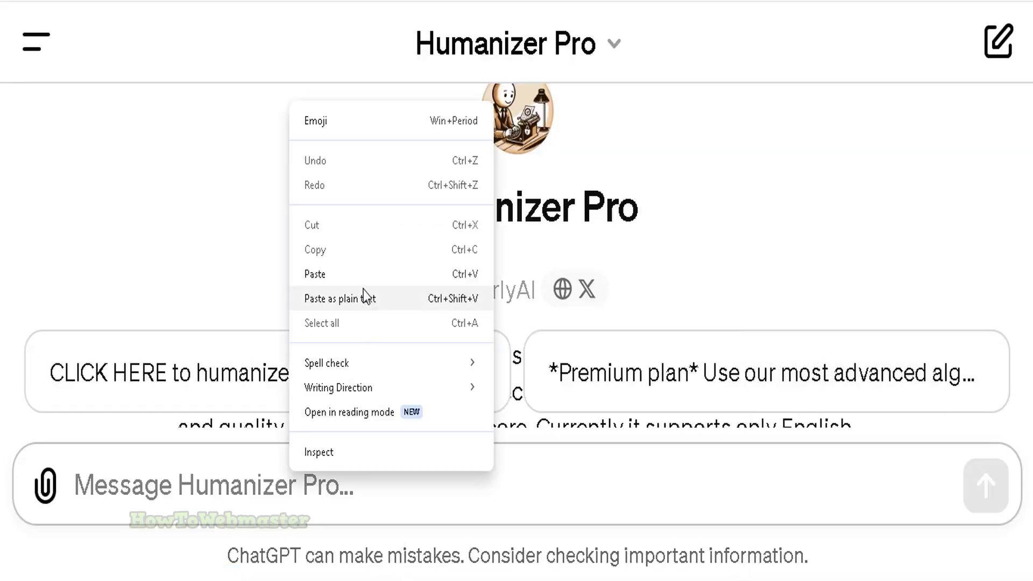
{"action": "left_click", "coordinate": [324, 276]}
{"action": "scroll", "coordinate": [648, 454], "scroll_direction": "down", "scroll_amount": 1}
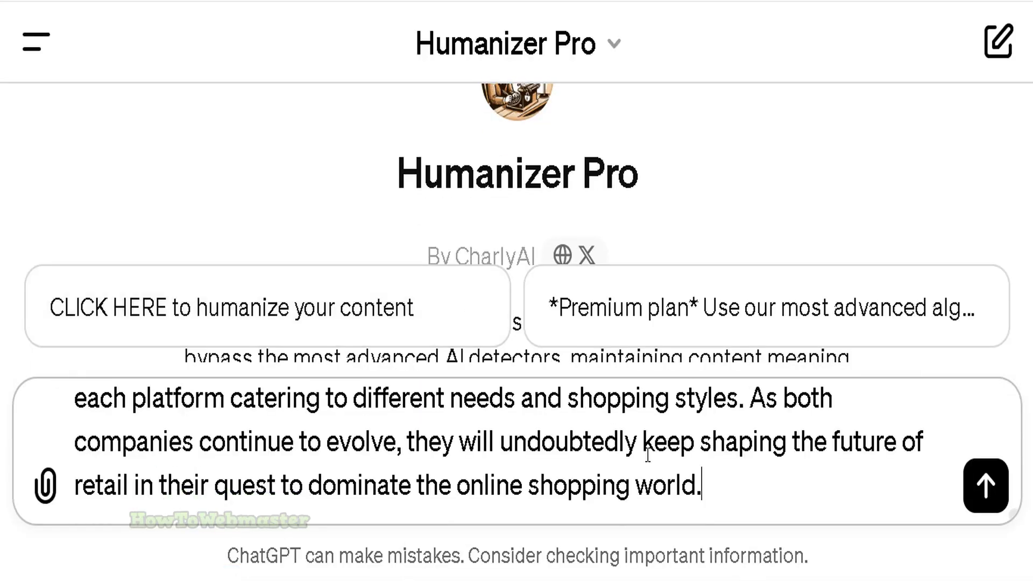
{"action": "scroll", "coordinate": [647, 458], "scroll_direction": "up", "scroll_amount": 10}
{"action": "scroll", "coordinate": [664, 457], "scroll_direction": "down", "scroll_amount": 10}
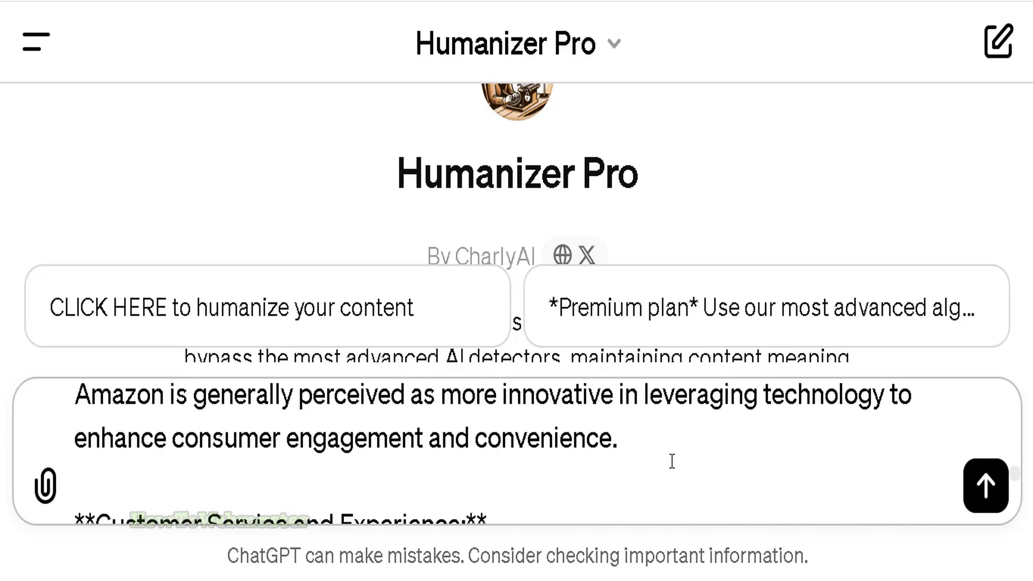
{"action": "left_click", "coordinate": [984, 490]}
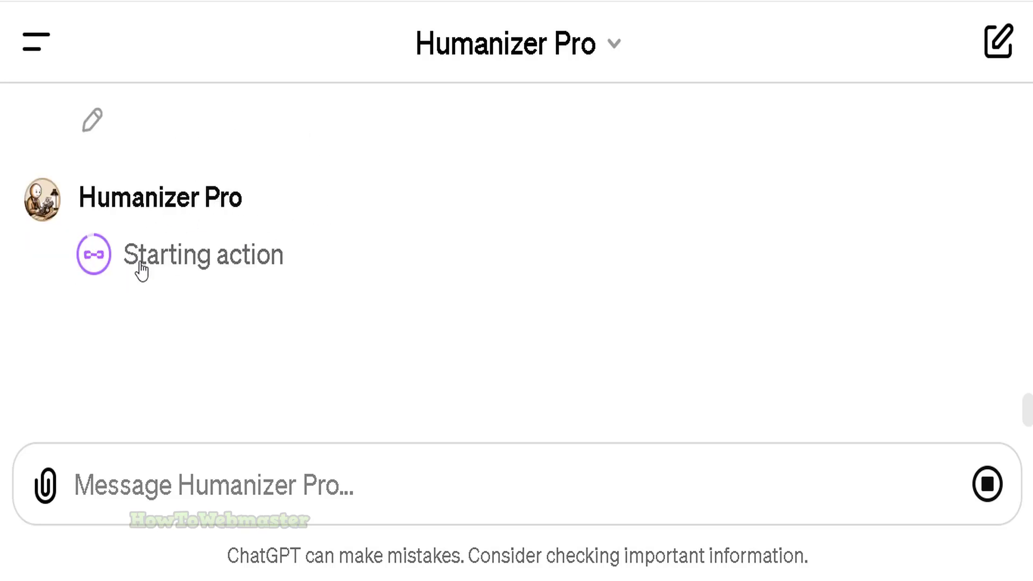
- Copy Humanizer Pro's complete rewritten Amazon vs Walmart article
{"action": "scroll", "coordinate": [255, 269], "scroll_direction": "up", "scroll_amount": 6}
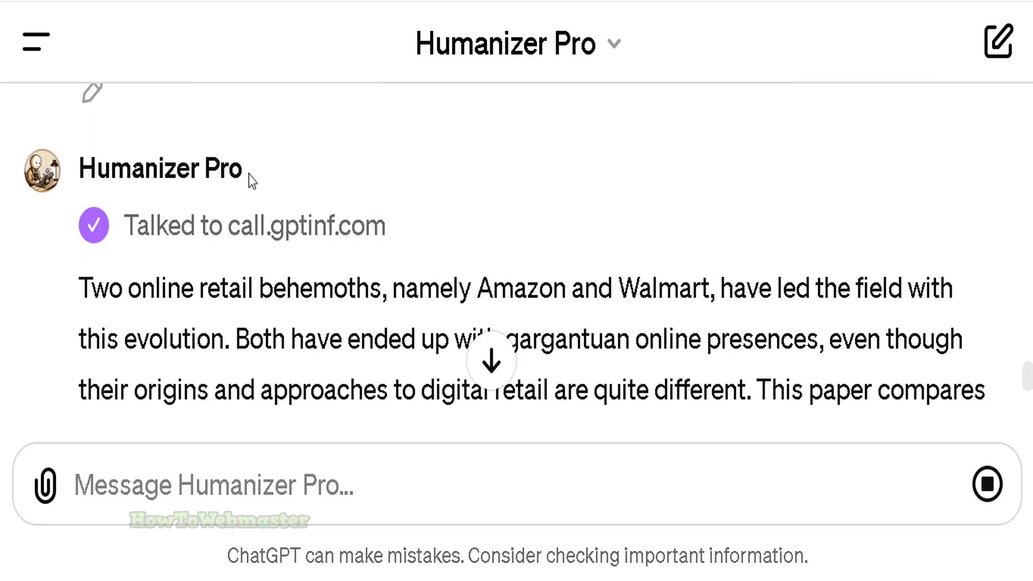
{"action": "scroll", "coordinate": [249, 175], "scroll_direction": "down", "scroll_amount": 3}
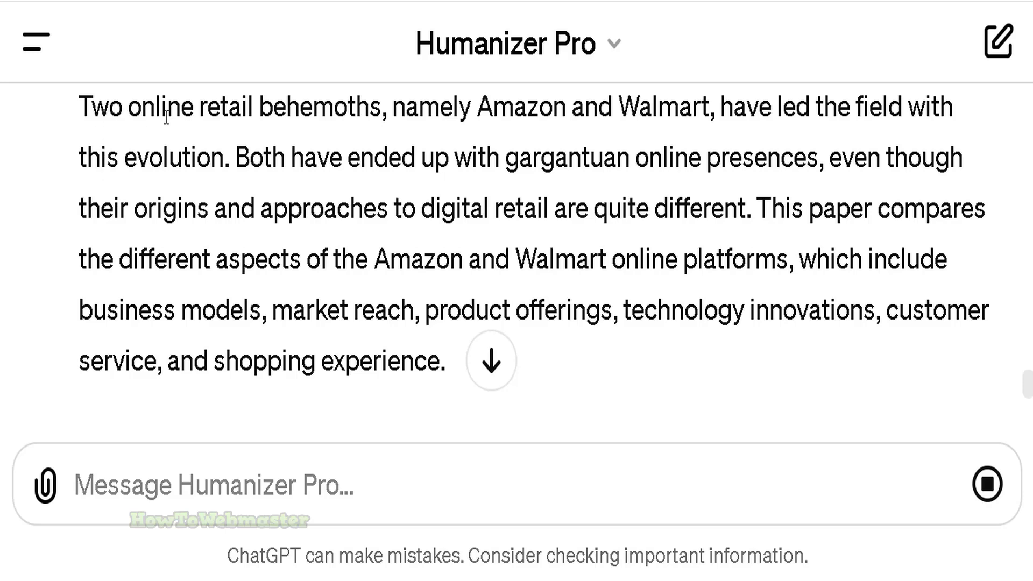
{"action": "left_click_drag", "start_coordinate": [92, 108], "coordinate": [434, 113]}
{"action": "scroll", "coordinate": [530, 220], "scroll_direction": "up", "scroll_amount": 5}
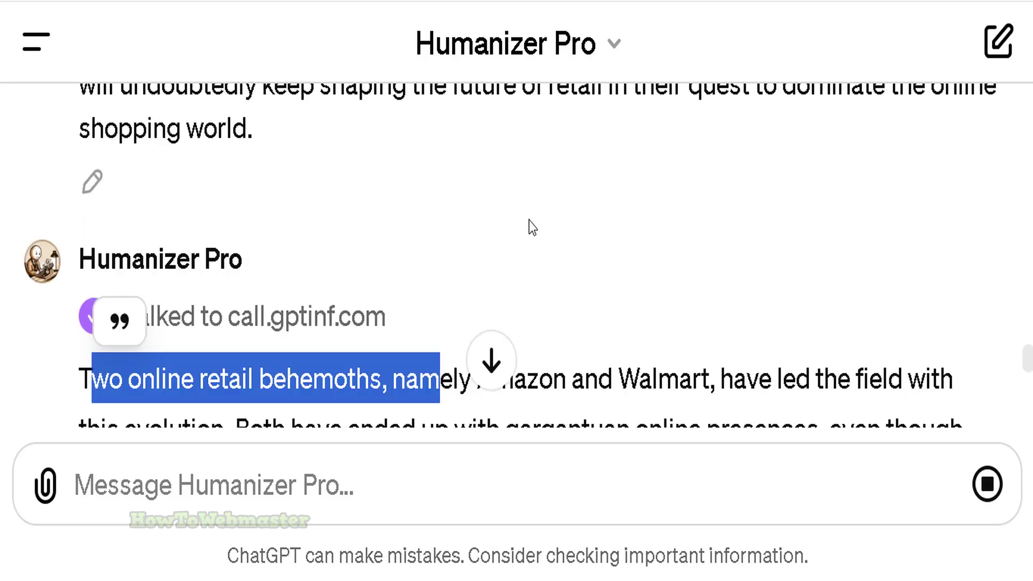
{"action": "scroll", "coordinate": [392, 252], "scroll_direction": "down", "scroll_amount": 12}
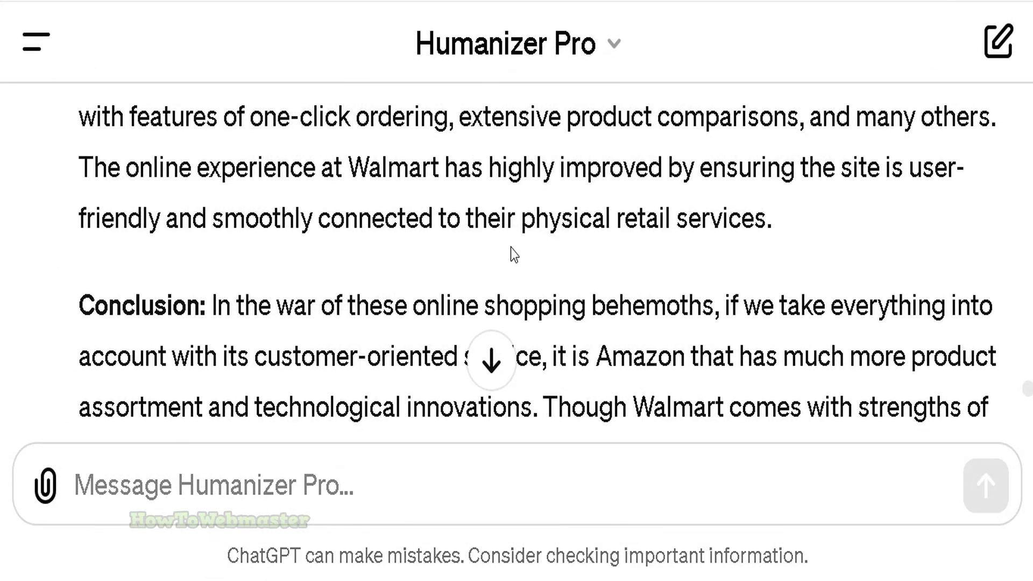
{"action": "scroll", "coordinate": [511, 247], "scroll_direction": "down", "scroll_amount": 10}
{"action": "scroll", "coordinate": [511, 227], "scroll_direction": "down", "scroll_amount": 2}
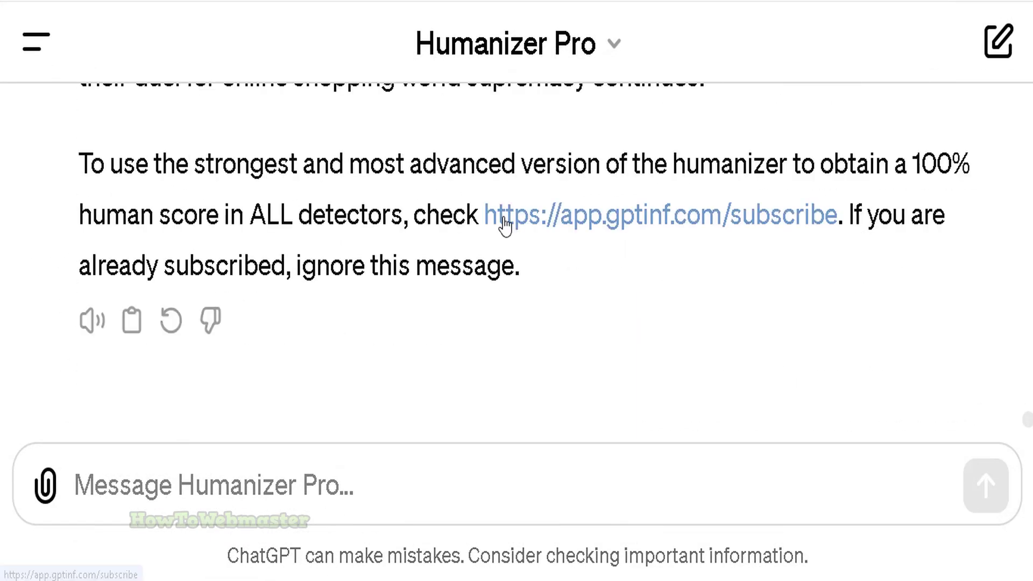
{"action": "left_click", "coordinate": [131, 320]}
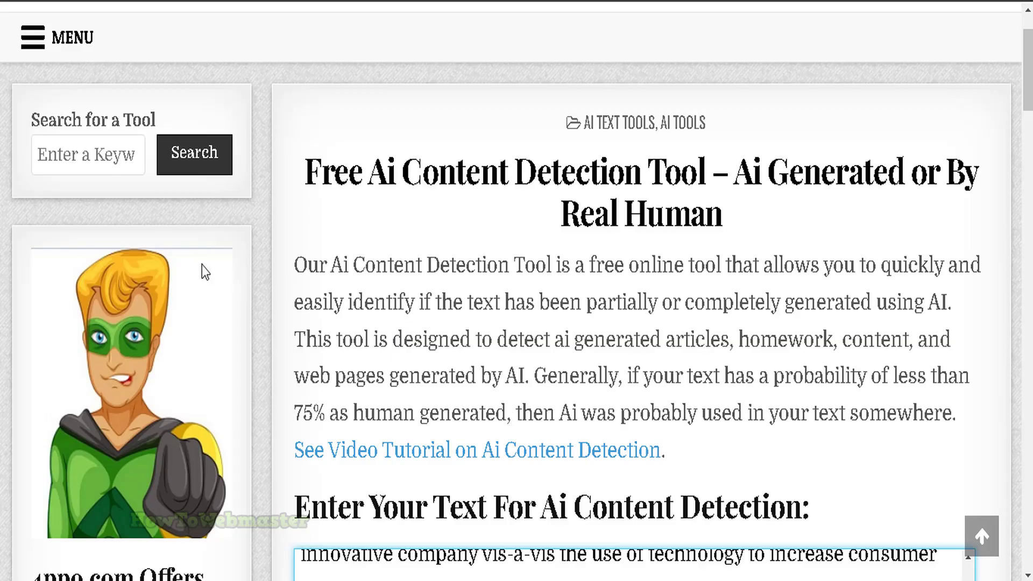
- Delete the trailing subscribe paragraph from the pasted article
{"action": "scroll", "coordinate": [447, 135], "scroll_direction": "down", "scroll_amount": 6}
{"action": "scroll", "coordinate": [430, 112], "scroll_direction": "down", "scroll_amount": 10}
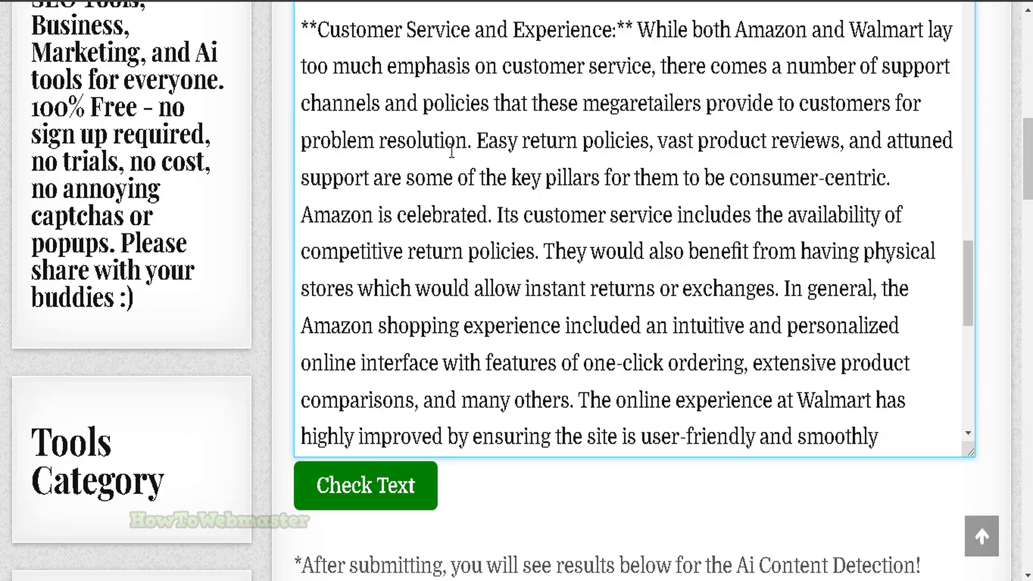
{"action": "scroll", "coordinate": [730, 300], "scroll_direction": "up", "scroll_amount": 5}
{"action": "left_click_drag", "start_coordinate": [966, 280], "coordinate": [993, 414]}
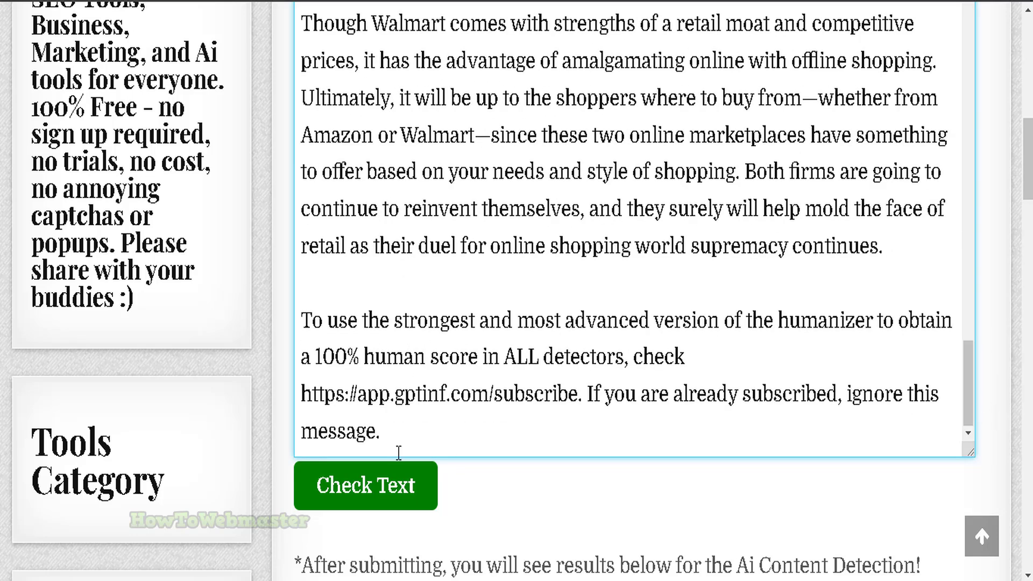
{"action": "left_click_drag", "start_coordinate": [397, 431], "coordinate": [302, 313]}
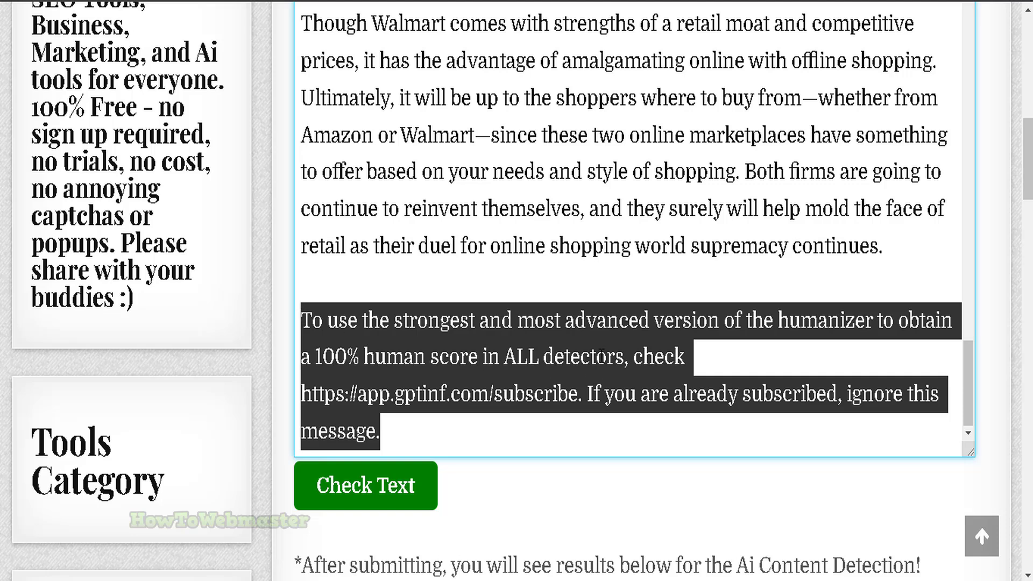
{"action": "key", "text": "BackSpace"}
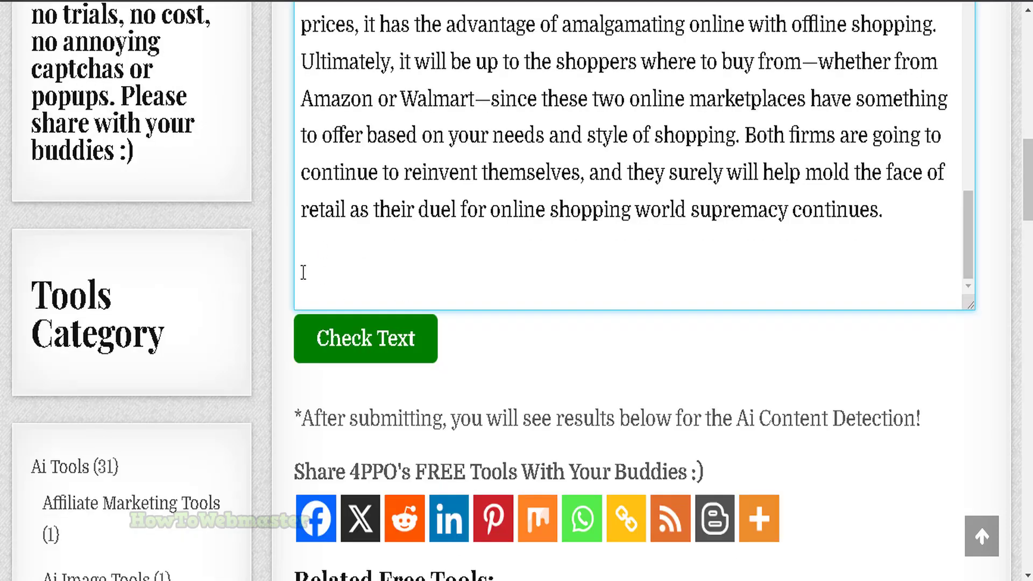
- Check the edited text, getting 100% human over 742 words
{"action": "left_click", "coordinate": [368, 344]}
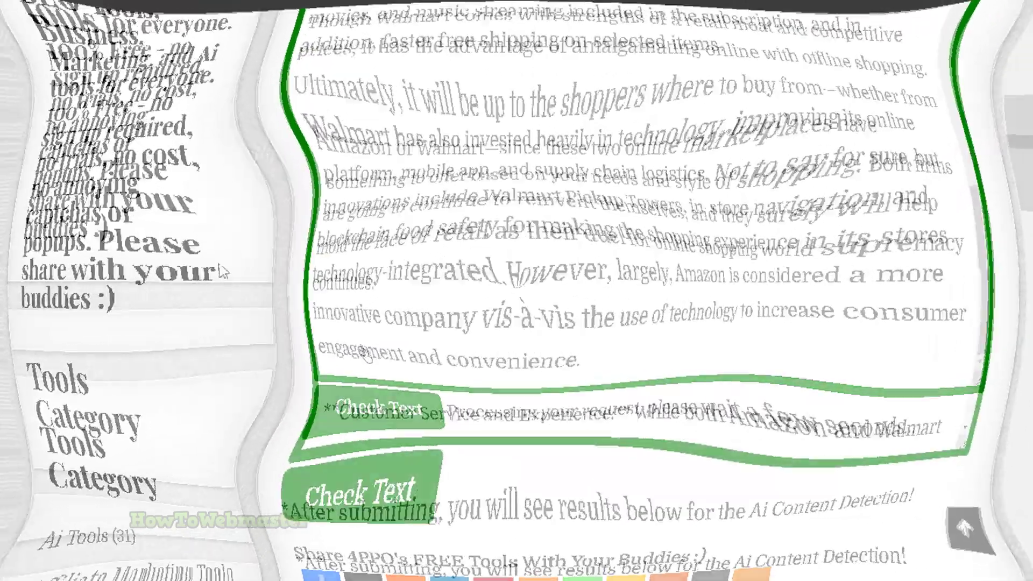
{"action": "scroll", "coordinate": [638, 316], "scroll_direction": "down", "scroll_amount": 4}
{"action": "scroll", "coordinate": [639, 316], "scroll_direction": "down", "scroll_amount": 10}
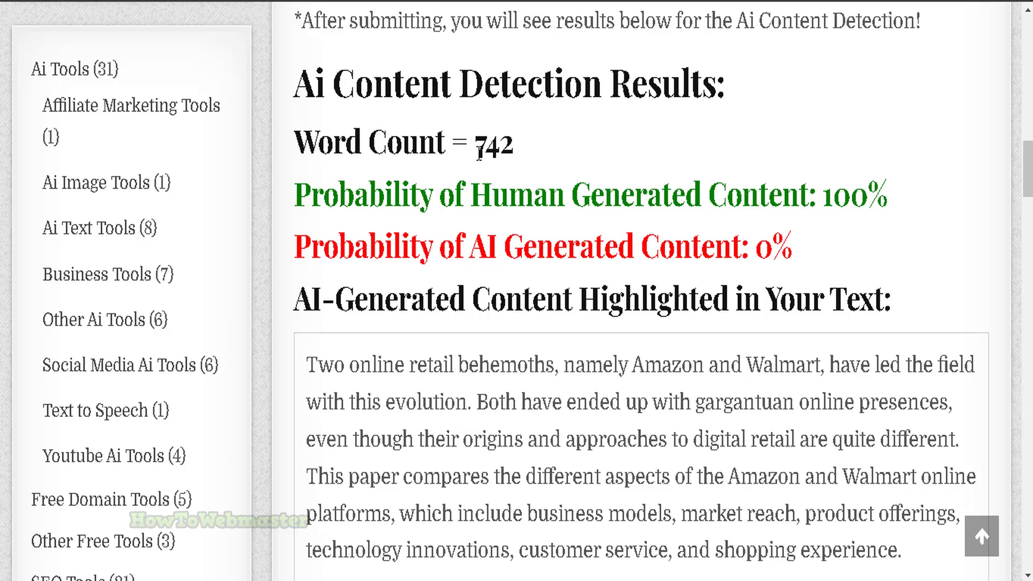
{"action": "left_click_drag", "start_coordinate": [479, 154], "coordinate": [509, 156]}
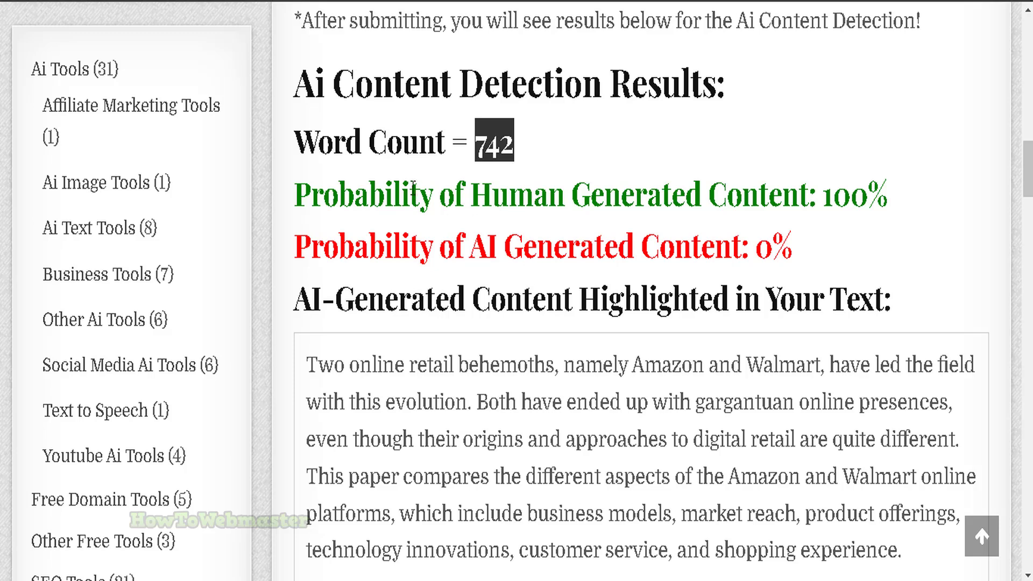
- Review the 100% human result and analysed text, then return to the Humanizer Pro chat
{"action": "left_click_drag", "start_coordinate": [411, 190], "coordinate": [849, 204]}
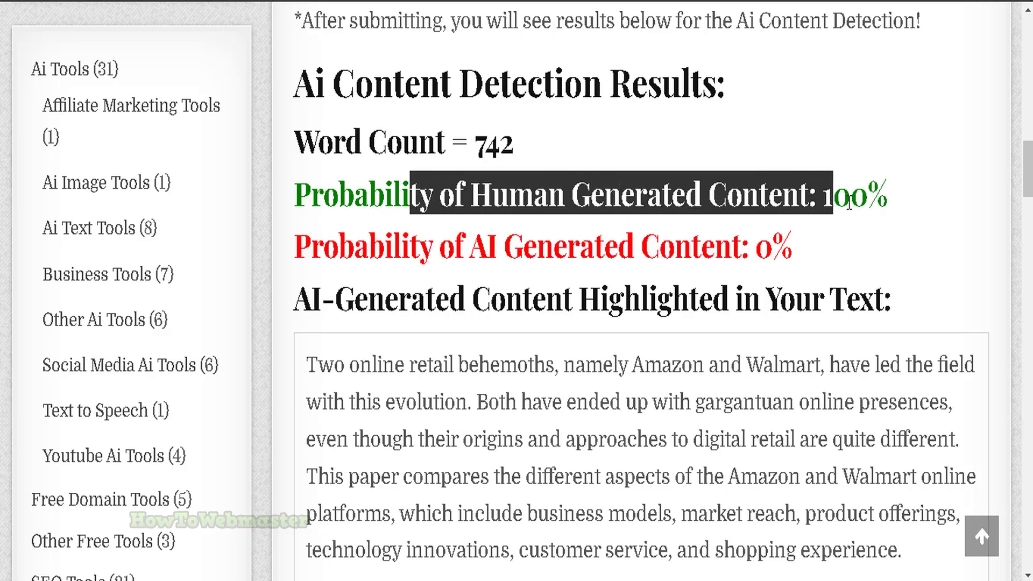
{"action": "left_click", "coordinate": [850, 204]}
{"action": "scroll", "coordinate": [858, 214], "scroll_direction": "down", "scroll_amount": 3}
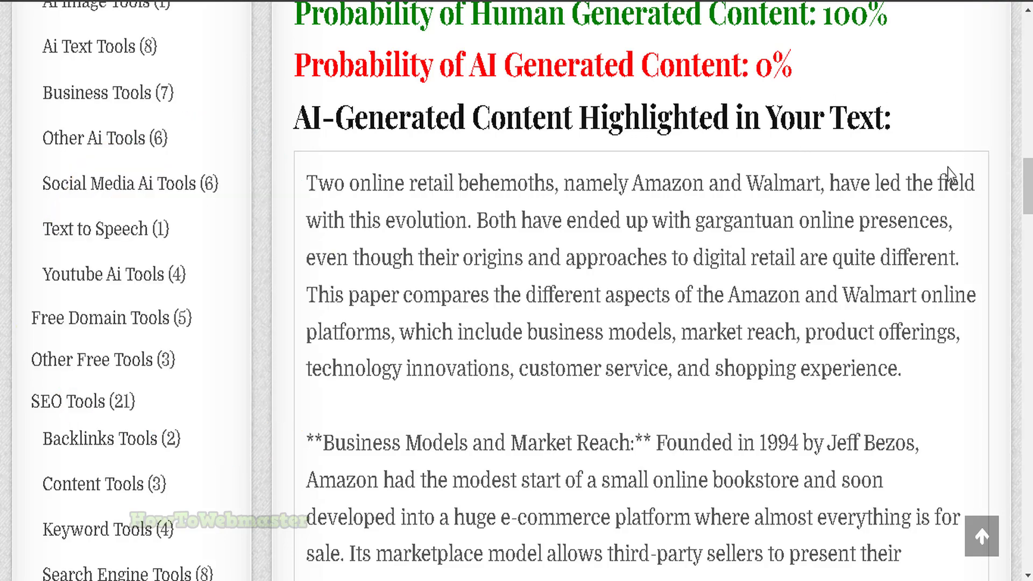
{"action": "scroll", "coordinate": [592, 180], "scroll_direction": "down", "scroll_amount": 8}
{"action": "scroll", "coordinate": [573, 180], "scroll_direction": "up", "scroll_amount": 6}
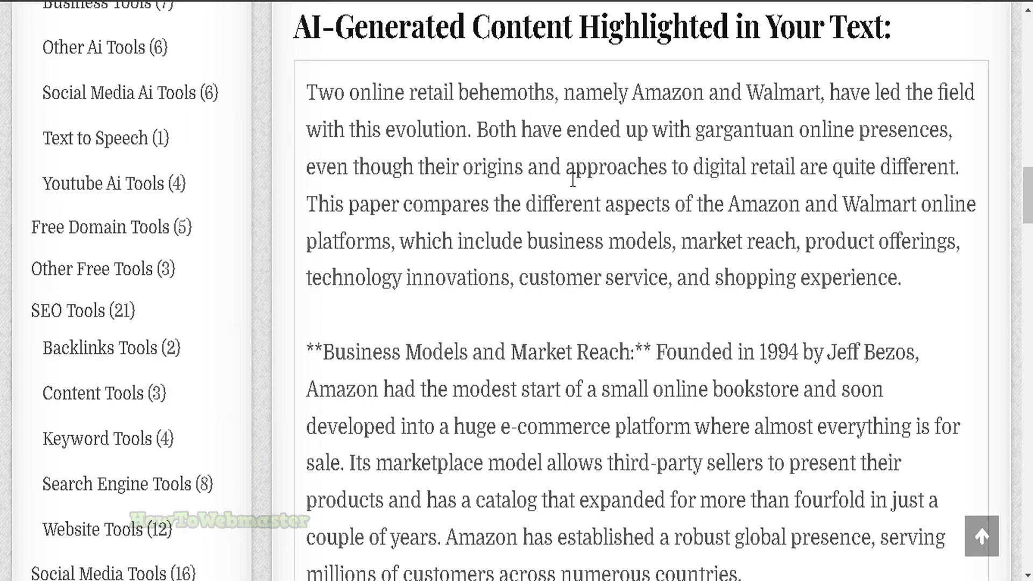
{"action": "scroll", "coordinate": [573, 180], "scroll_direction": "up", "scroll_amount": 2}
{"action": "scroll", "coordinate": [791, 204], "scroll_direction": "down", "scroll_amount": 15}
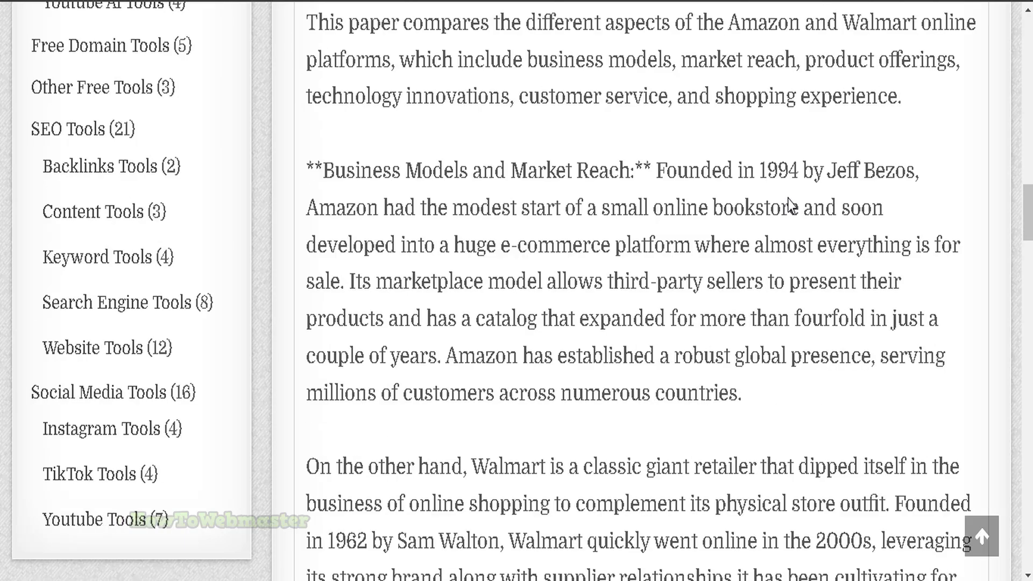
{"action": "scroll", "coordinate": [769, 135], "scroll_direction": "down", "scroll_amount": 20}
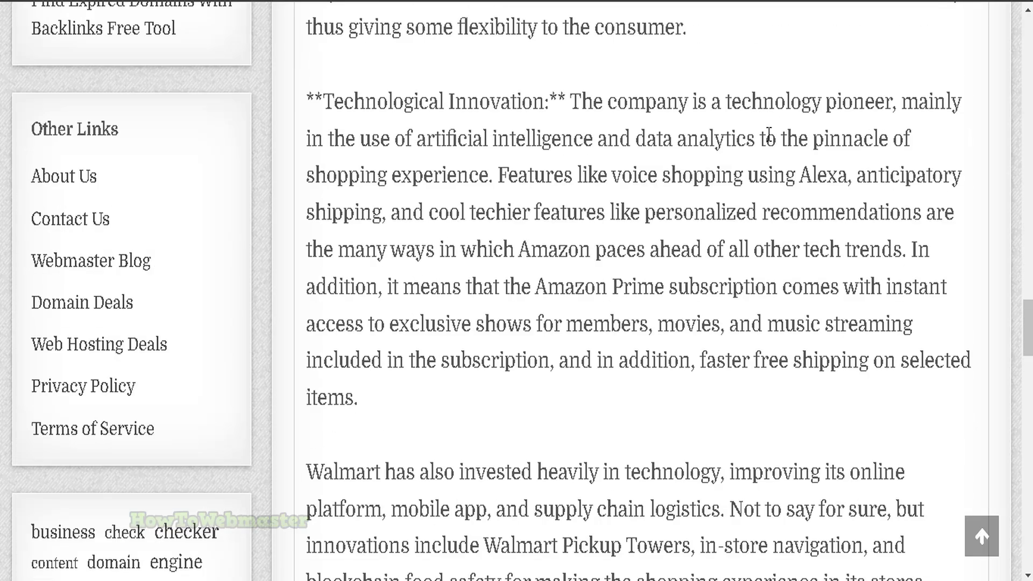
{"action": "scroll", "coordinate": [776, 139], "scroll_direction": "up", "scroll_amount": 20}
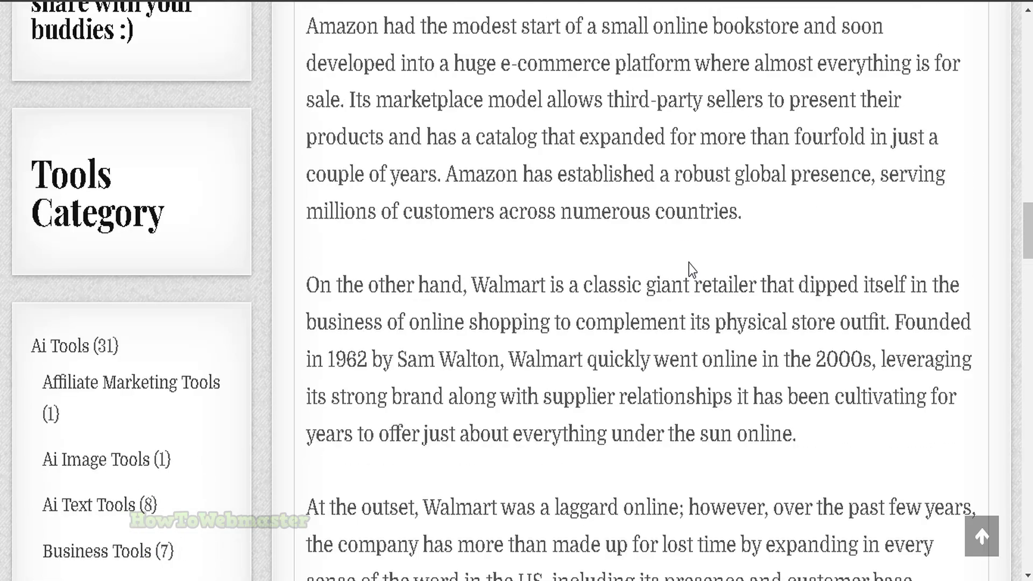
{"action": "key", "text": "alt+Tab"}
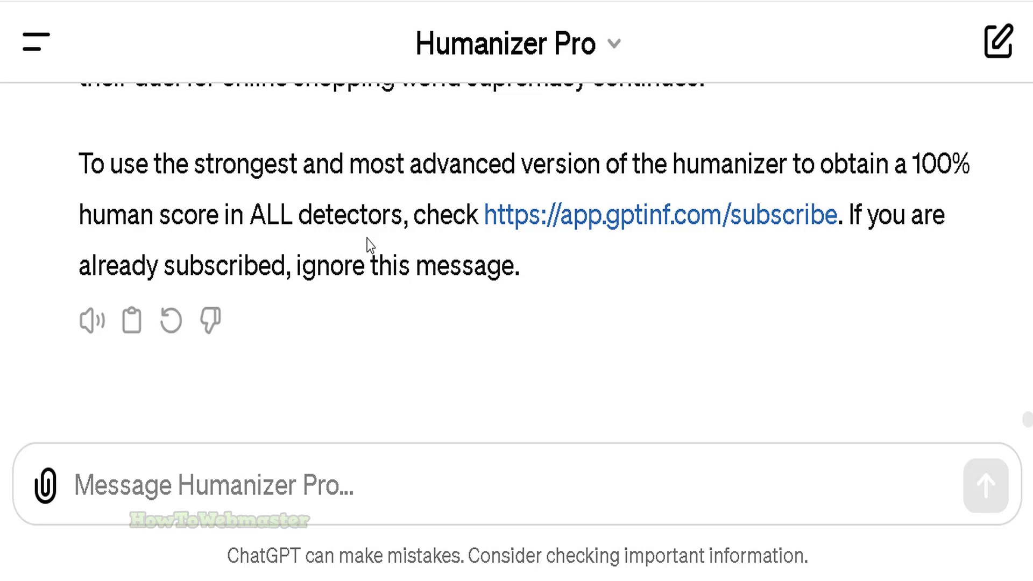
{"action": "scroll", "coordinate": [449, 262], "scroll_direction": "up", "scroll_amount": 5}
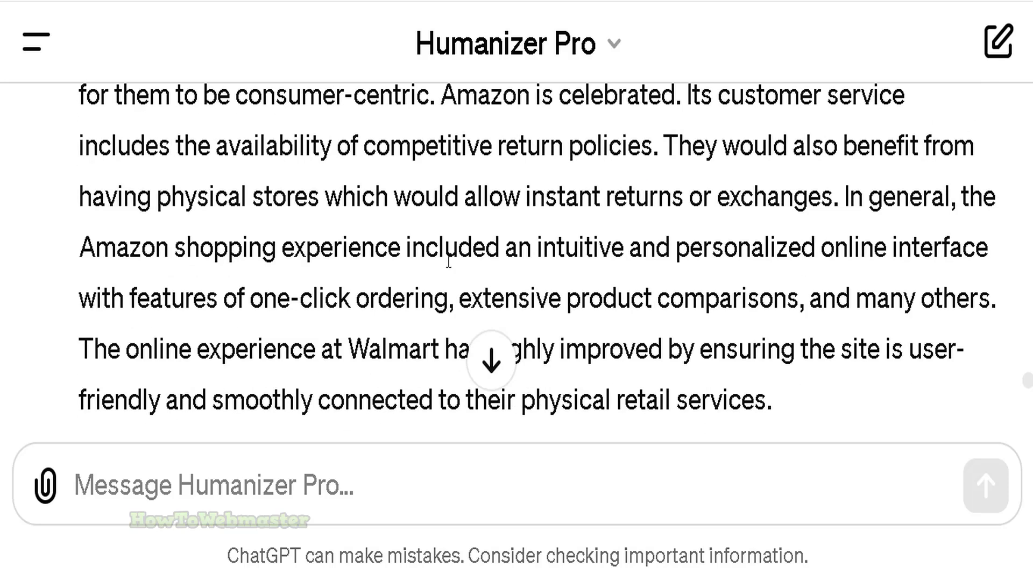